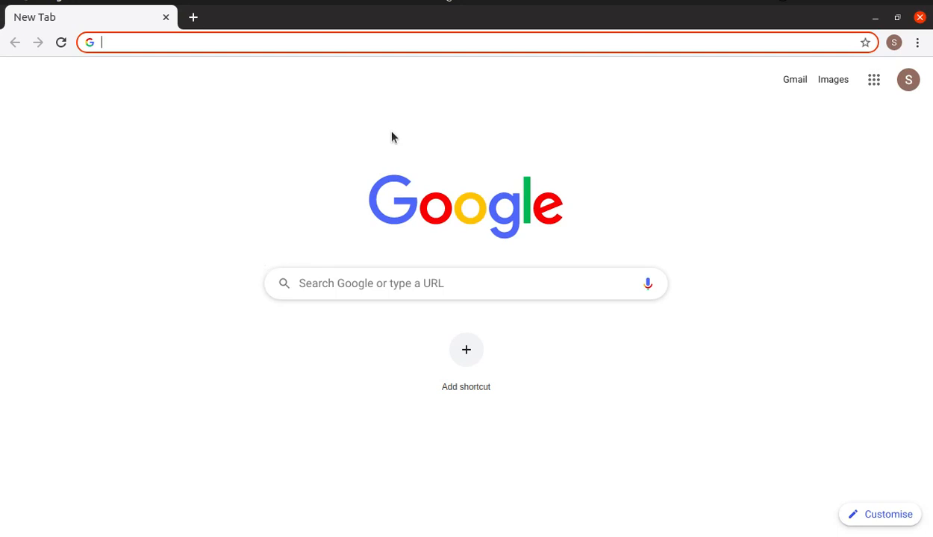
Step: Search the web for bytehost and open Byet Host's Signup for Free Hosting page at its registration form
{"action": "type", "text": "byte"}
{"action": "key", "text": "BackSpace"}
{"action": "key", "text": "BackSpace"}
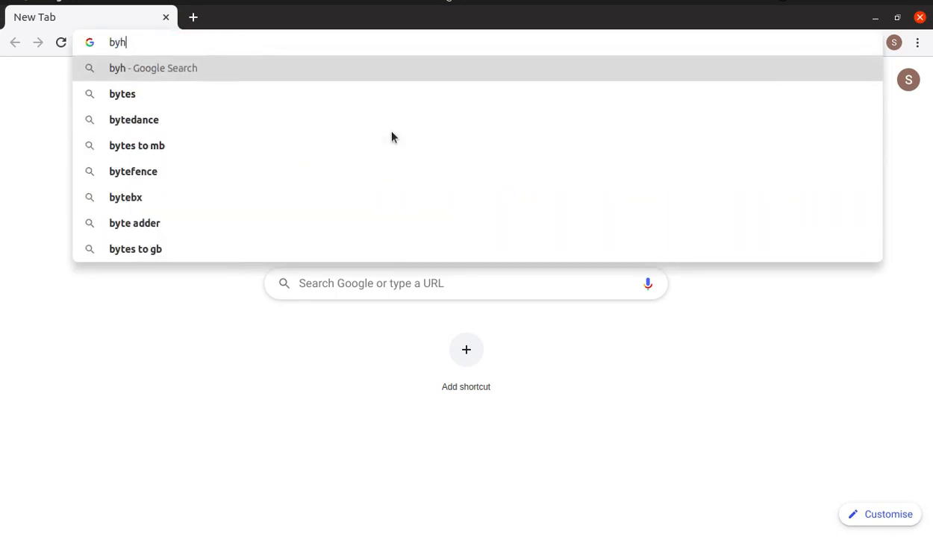
{"action": "key", "text": "BackSpace"}
{"action": "type", "text": "ytehost"}
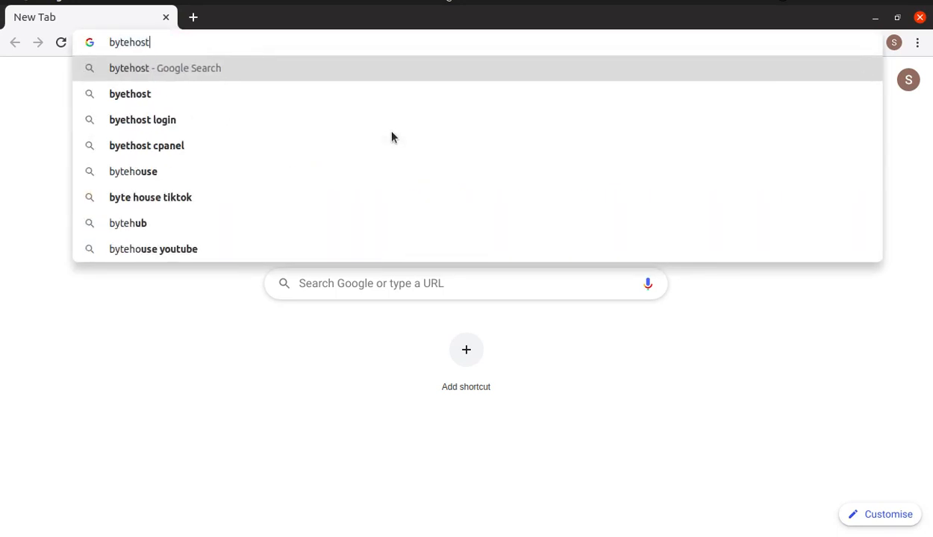
{"action": "key", "text": "Return"}
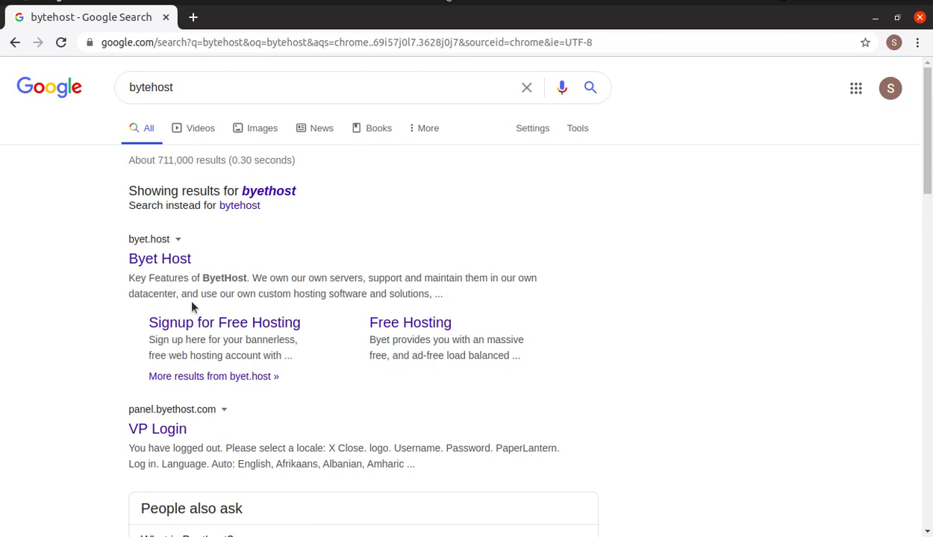
{"action": "left_click", "coordinate": [213, 329]}
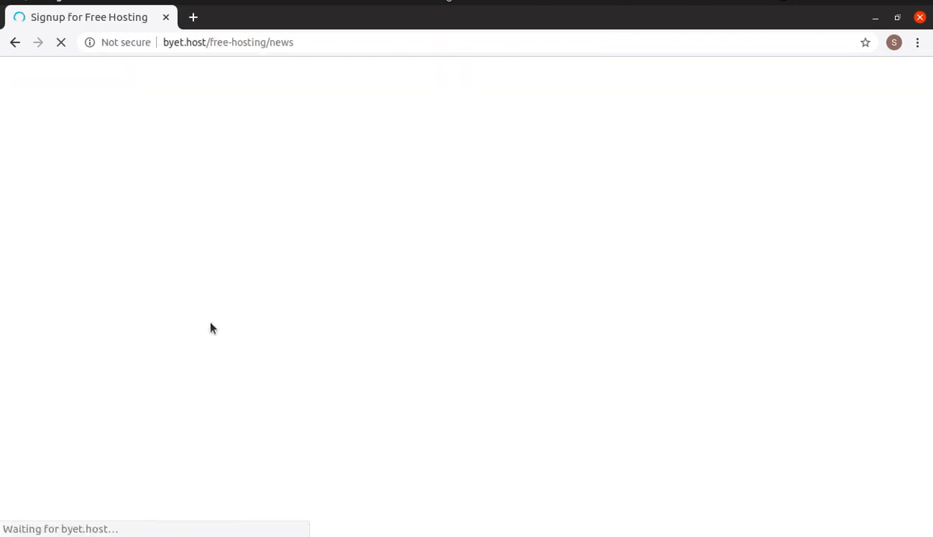
{"action": "scroll", "coordinate": [262, 318], "scroll_direction": "down", "scroll_amount": 2}
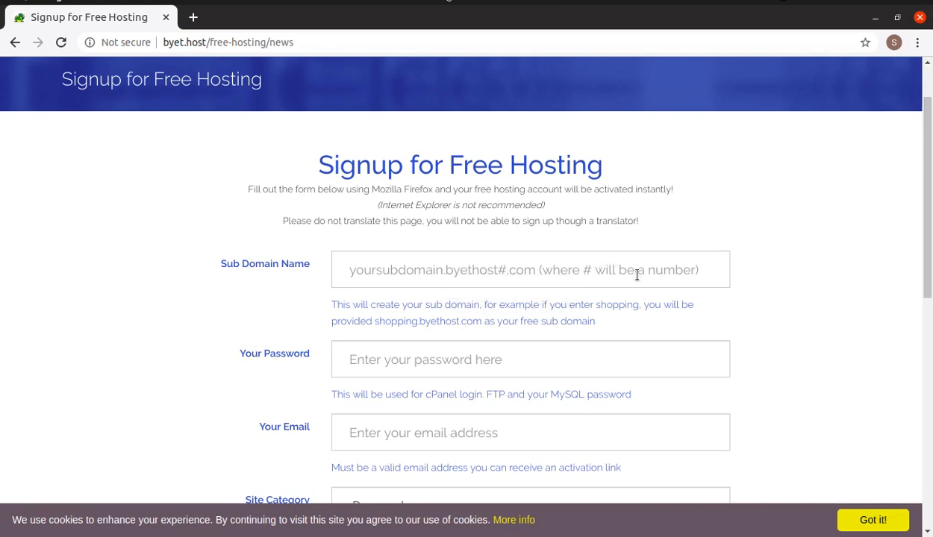
Step: Enter mydentalwebsite as the sub domain name in the free hosting signup form
{"action": "left_click", "coordinate": [450, 272]}
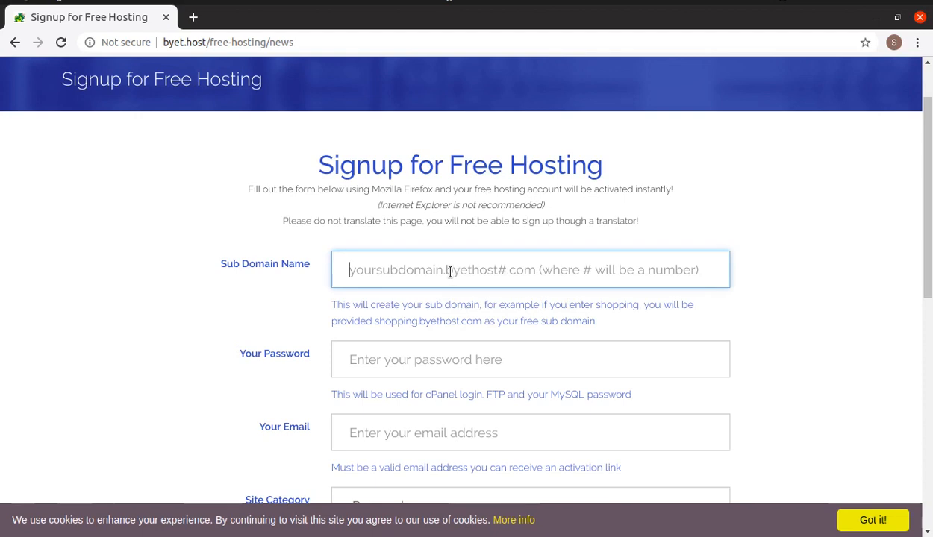
{"action": "type", "text": "myden"}
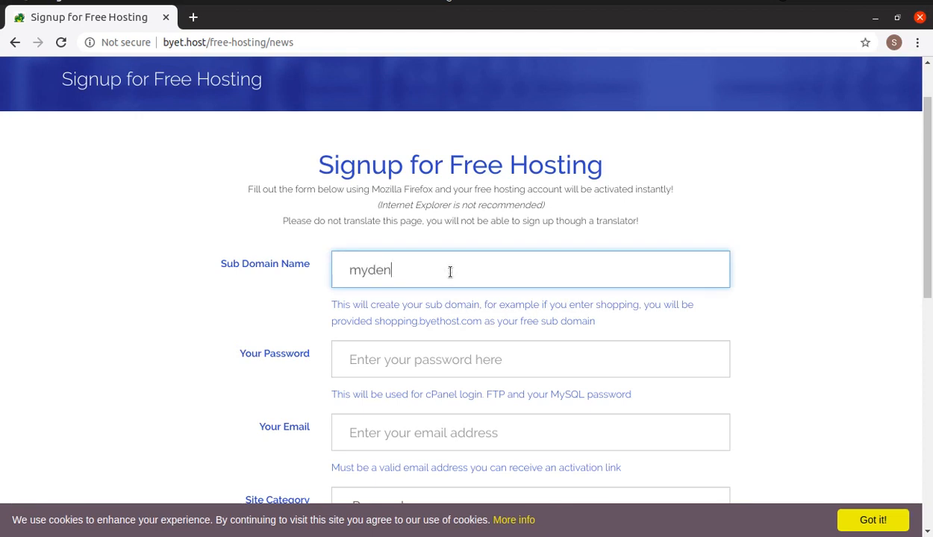
{"action": "type", "text": "talwebsite"}
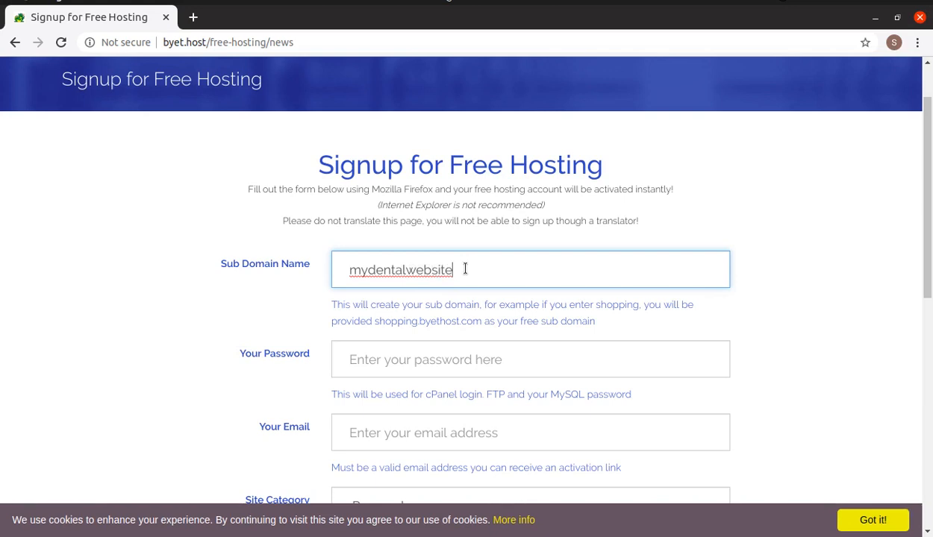
Step: Enter the account password and paste the contact email address into the signup form
{"action": "left_click", "coordinate": [437, 358]}
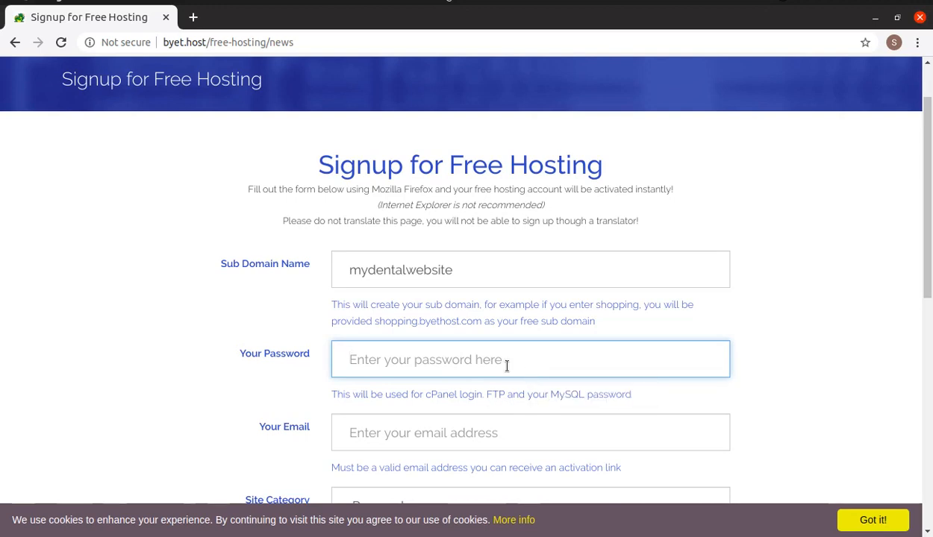
{"action": "type", "text": "••••••••"}
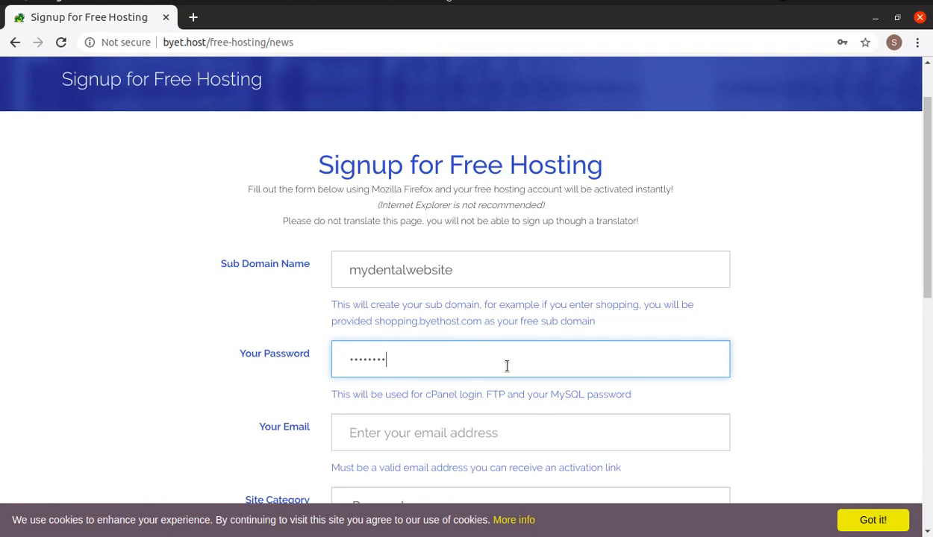
{"action": "type", "text": "•"}
{"action": "scroll", "coordinate": [507, 366], "scroll_direction": "down", "scroll_amount": 1}
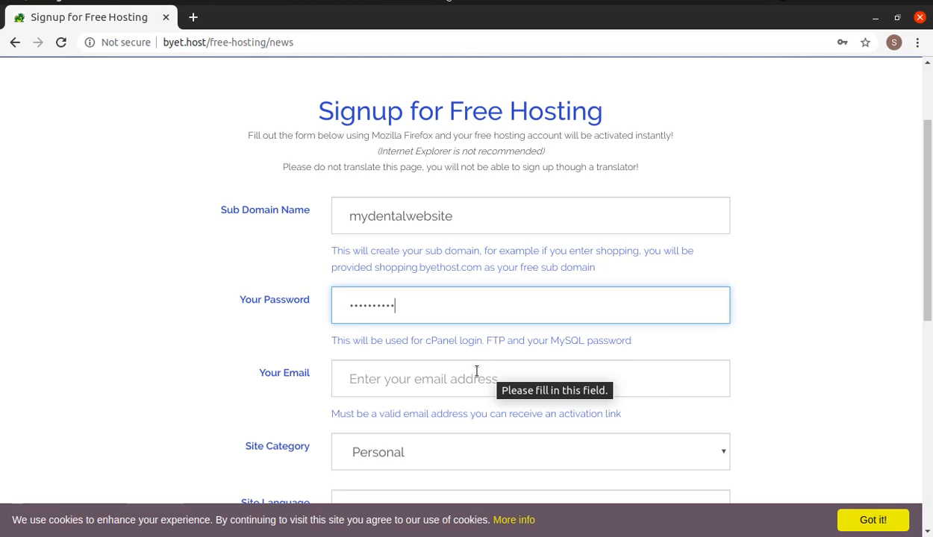
{"action": "left_click", "coordinate": [344, 377]}
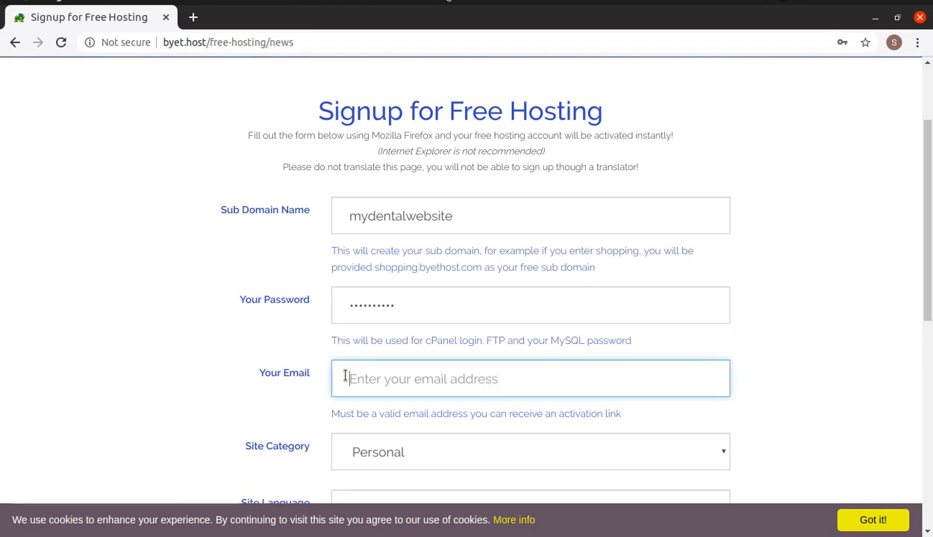
{"action": "key", "text": "ctrl+v"}
{"action": "scroll", "coordinate": [343, 377], "scroll_direction": "down", "scroll_amount": 2}
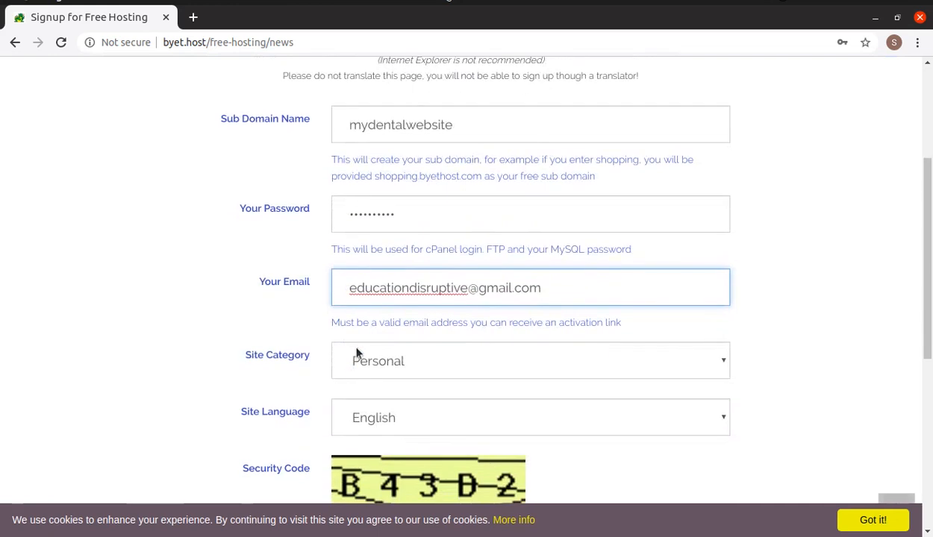
{"action": "left_click", "coordinate": [404, 326]}
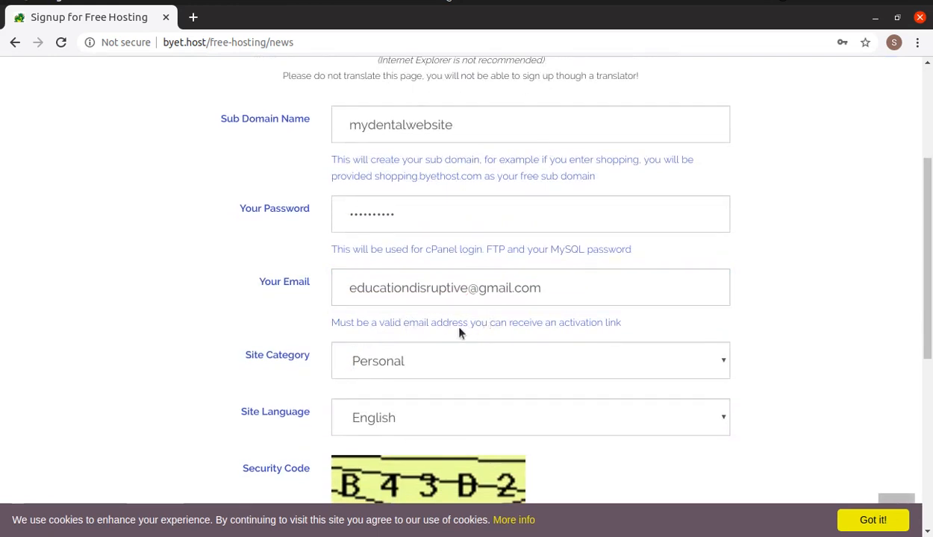
Step: Choose Personal as the site category in the signup form
{"action": "scroll", "coordinate": [467, 333], "scroll_direction": "down", "scroll_amount": 1}
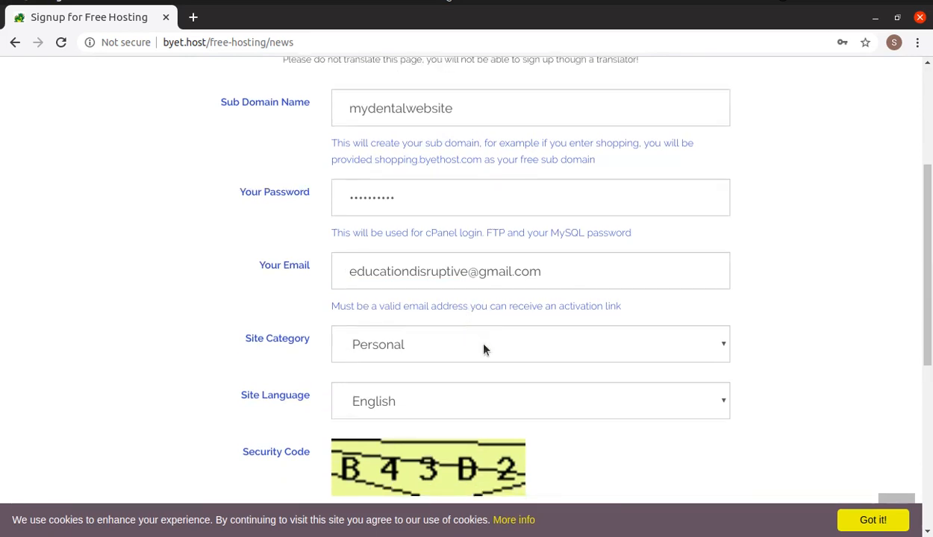
{"action": "left_click", "coordinate": [484, 349]}
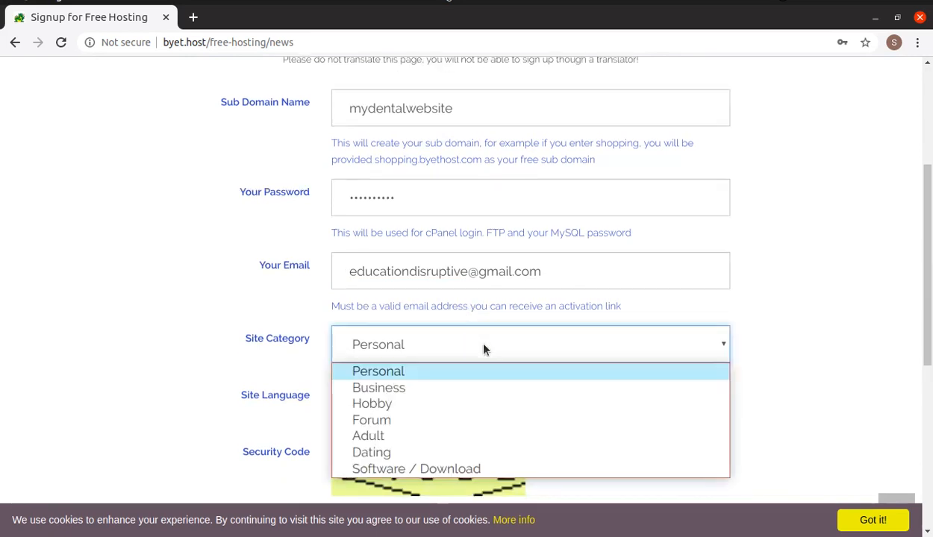
{"action": "left_click", "coordinate": [399, 373]}
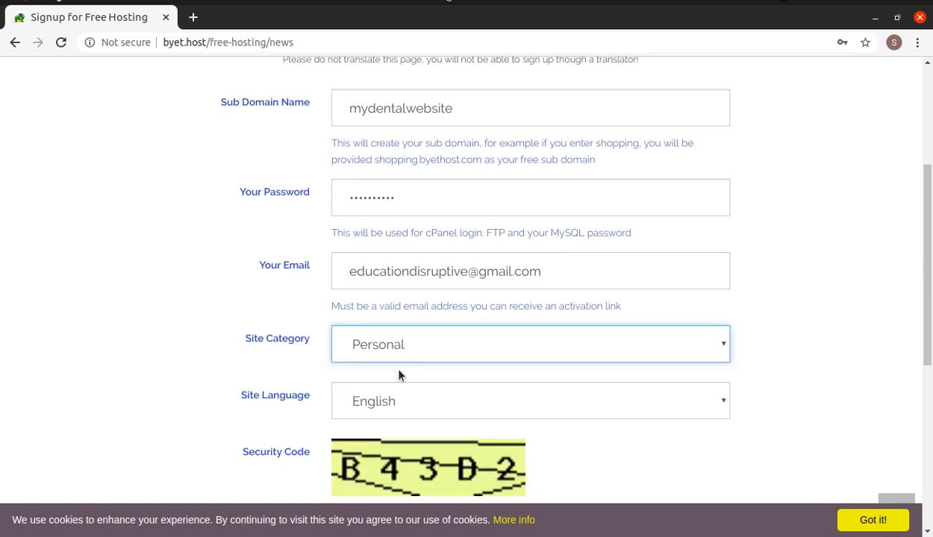
Step: Enter the security code shown in the image and submit the hosting registration
{"action": "scroll", "coordinate": [399, 375], "scroll_direction": "down", "scroll_amount": 3}
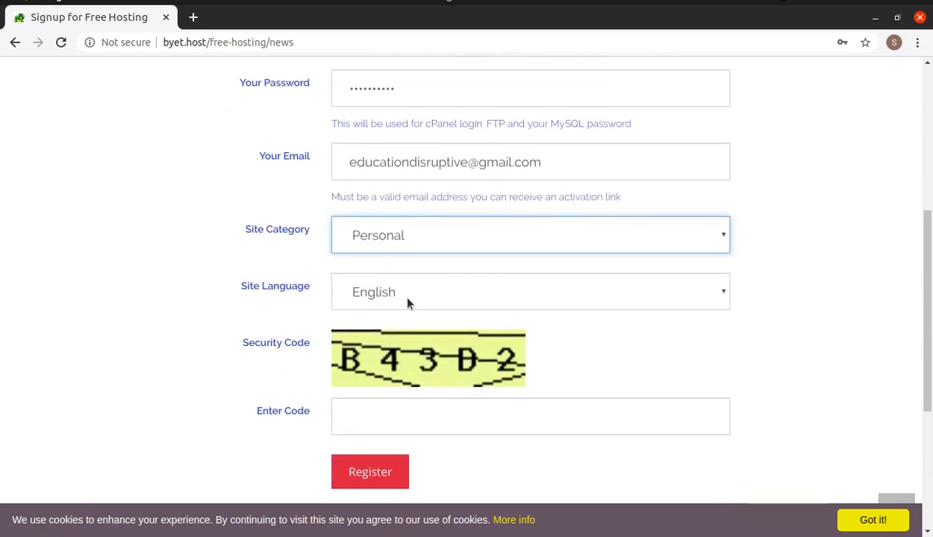
{"action": "scroll", "coordinate": [515, 301], "scroll_direction": "down", "scroll_amount": 3}
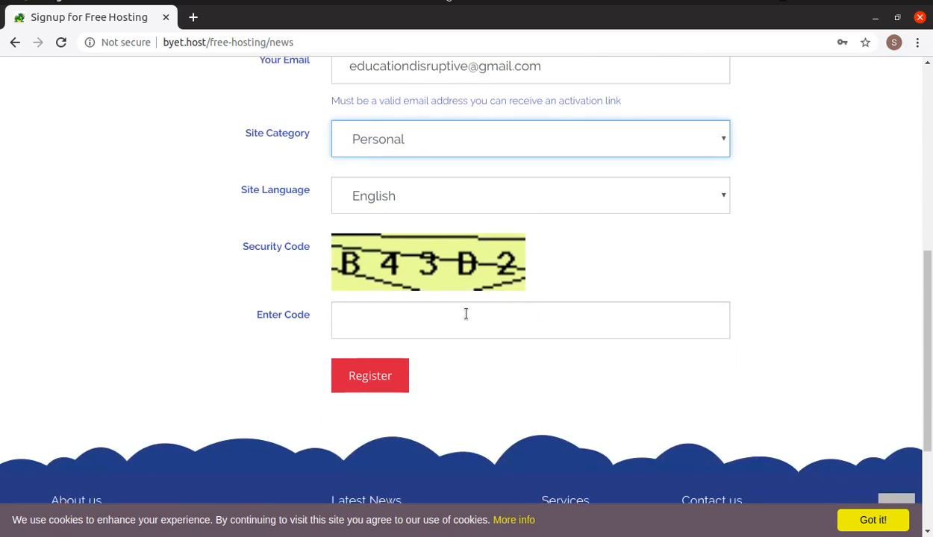
{"action": "left_click", "coordinate": [459, 316]}
{"action": "type", "text": "B"}
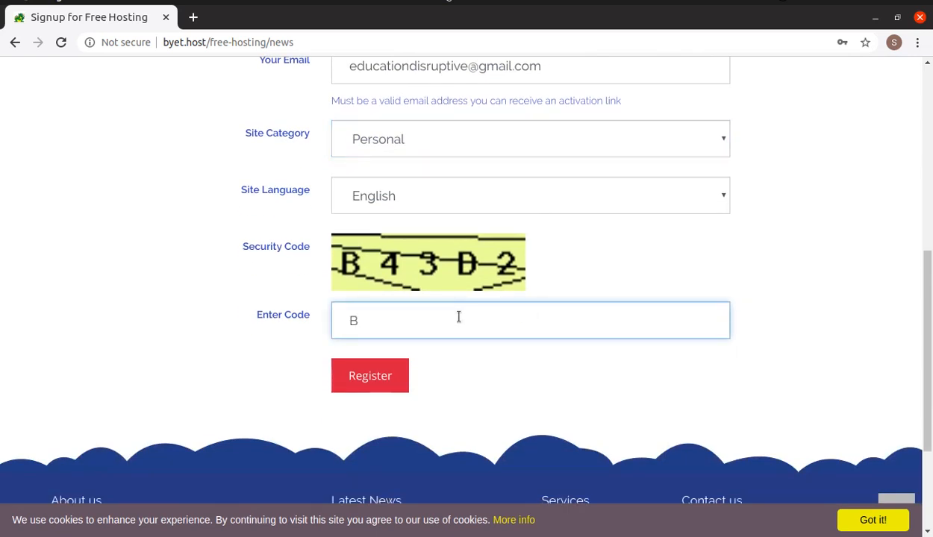
{"action": "type", "text": "43D2"}
{"action": "left_click", "coordinate": [377, 386]}
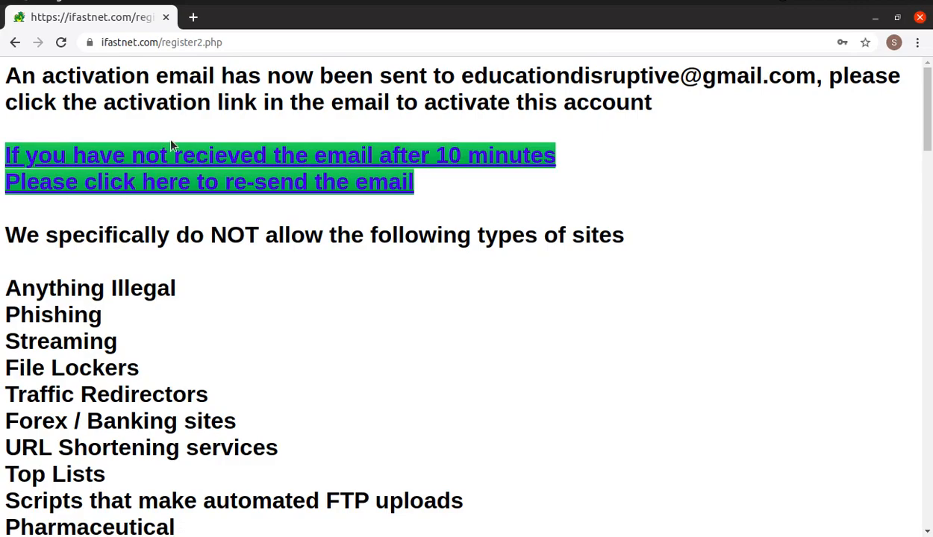
Step: Open Gmail in a new browser tab and go to the Spam folder
{"action": "left_click", "coordinate": [192, 16]}
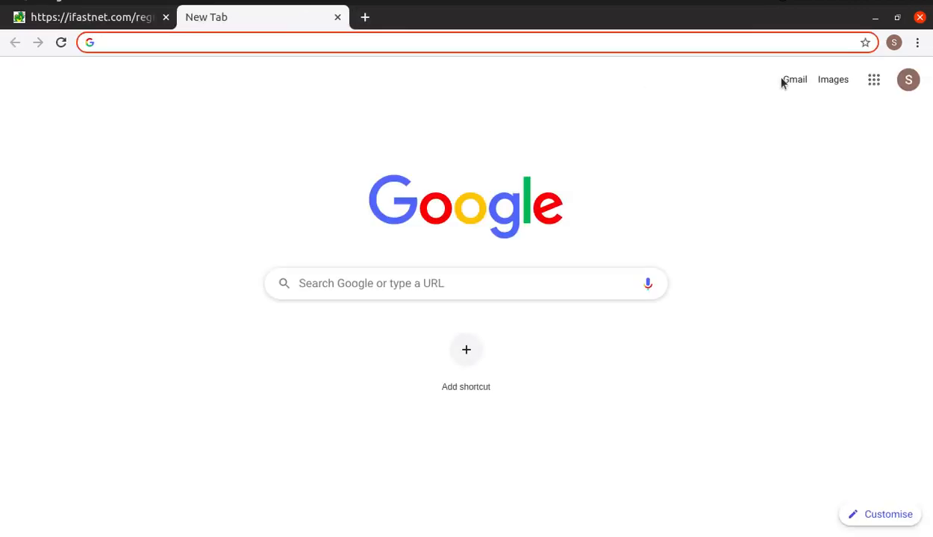
{"action": "left_click", "coordinate": [784, 80]}
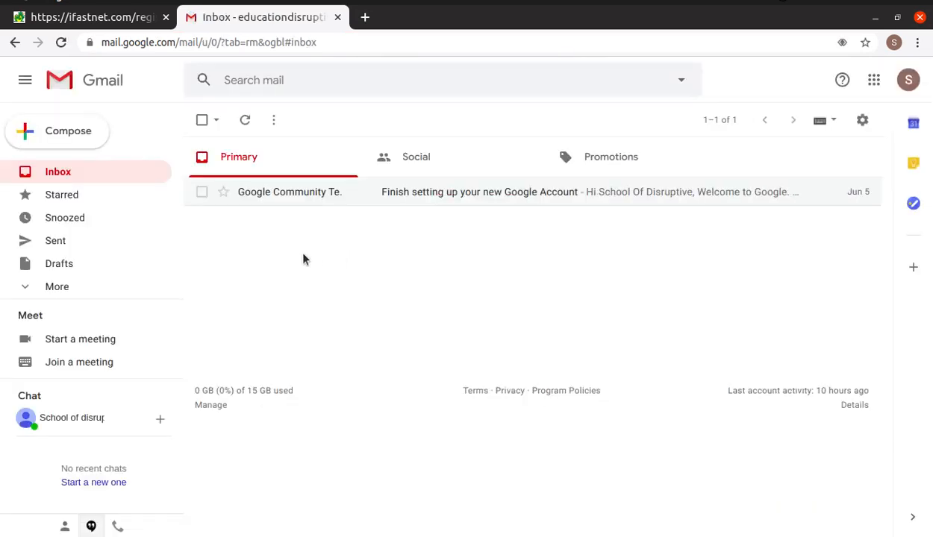
{"action": "left_click", "coordinate": [61, 289]}
{"action": "scroll", "coordinate": [63, 291], "scroll_direction": "down", "scroll_amount": 3}
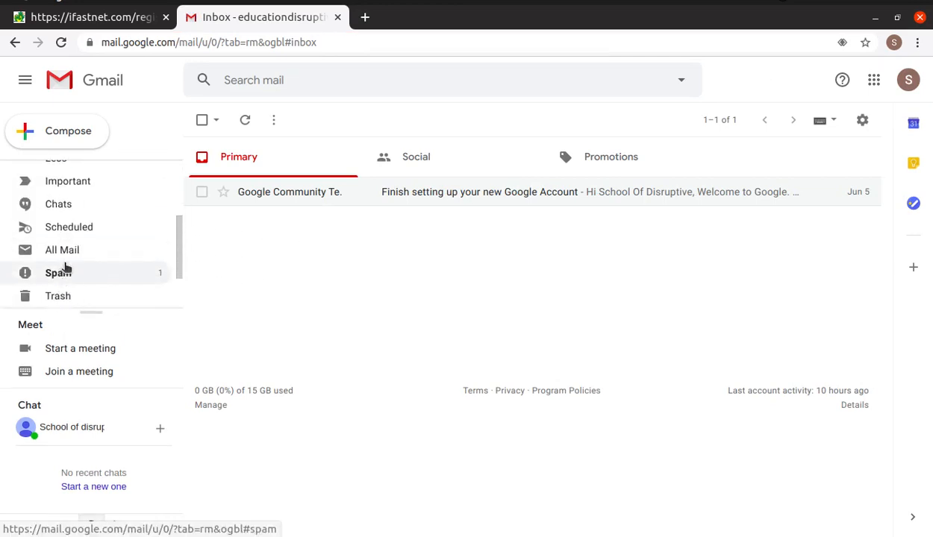
{"action": "left_click", "coordinate": [66, 273]}
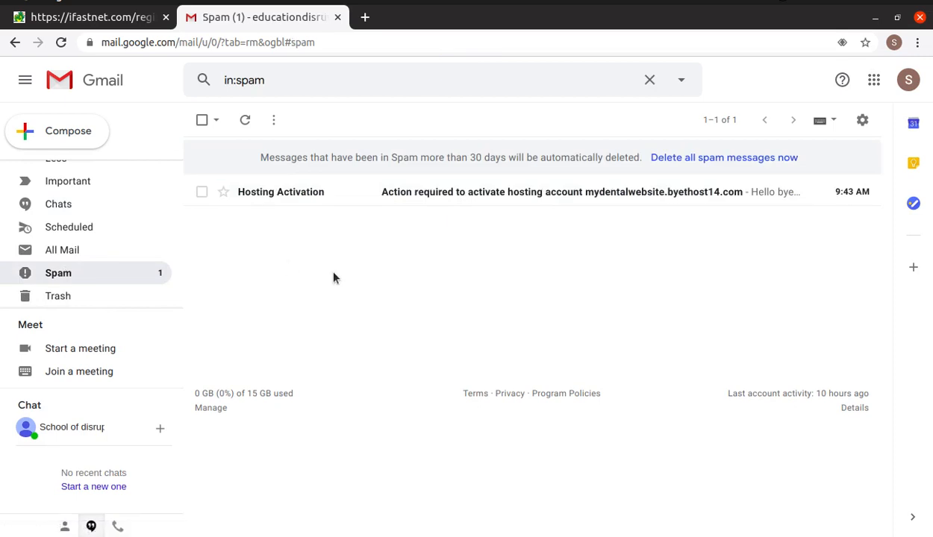
Step: Open the Hosting Activation message and follow its link to activate the hosting account
{"action": "left_click", "coordinate": [463, 193]}
{"action": "scroll", "coordinate": [464, 200], "scroll_direction": "down", "scroll_amount": 3}
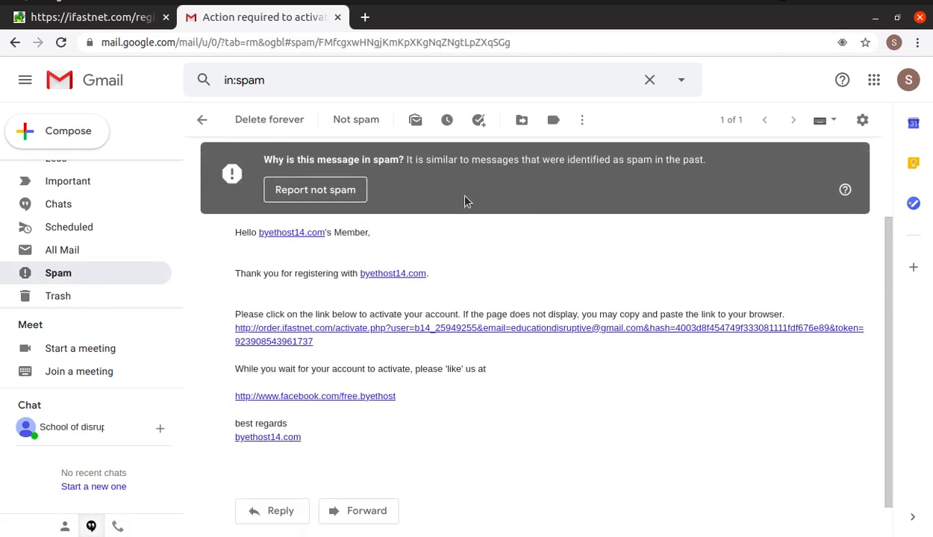
{"action": "left_click", "coordinate": [371, 334]}
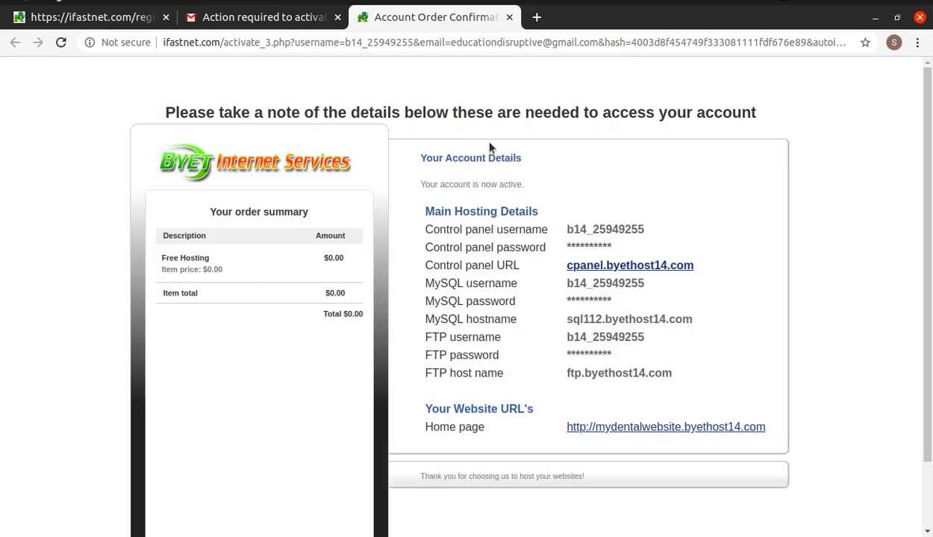
Step: View the home page of the new mydentalwebsite.byethost14.com site, then return to the account details
{"action": "left_click", "coordinate": [612, 431]}
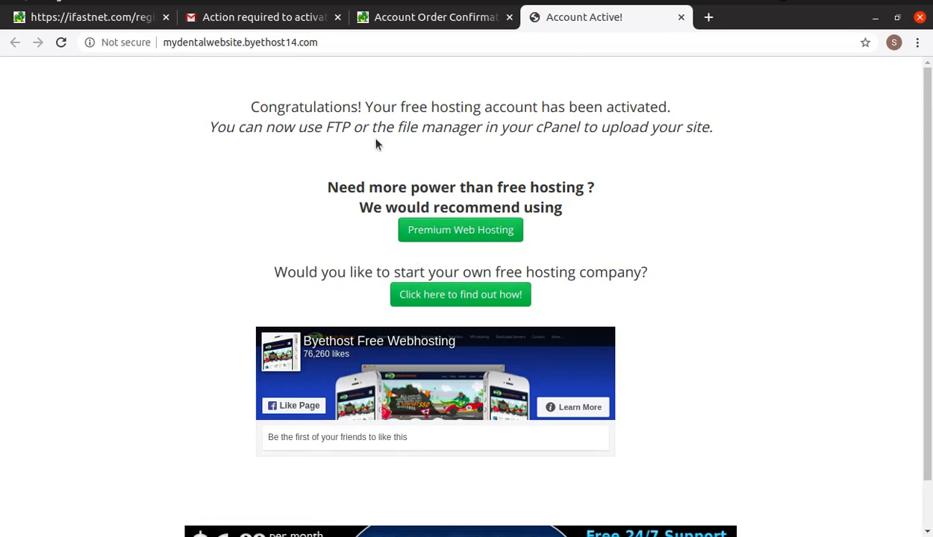
{"action": "left_click", "coordinate": [468, 18]}
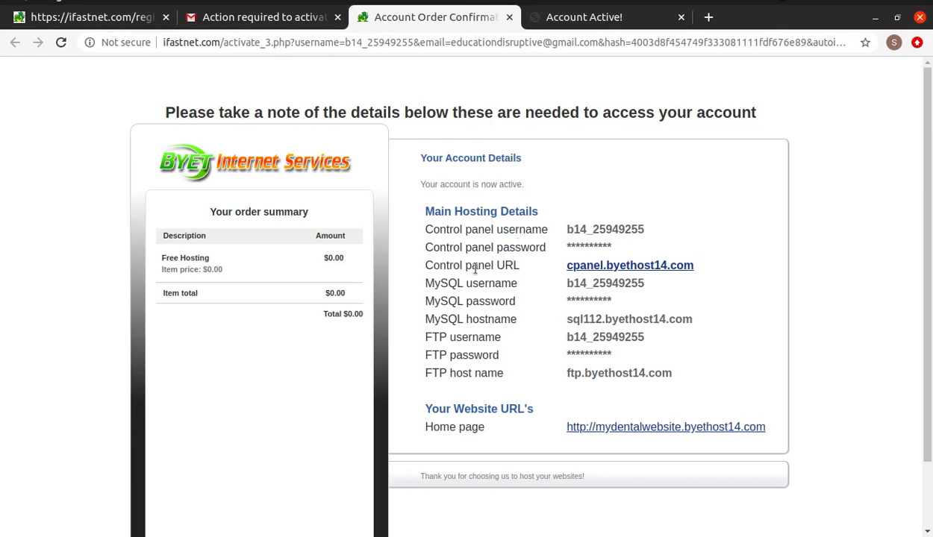
Step: Open the control panel login page at cpanel.byethost14.com and fill in the control panel username copied from the account details
{"action": "left_click", "coordinate": [611, 269]}
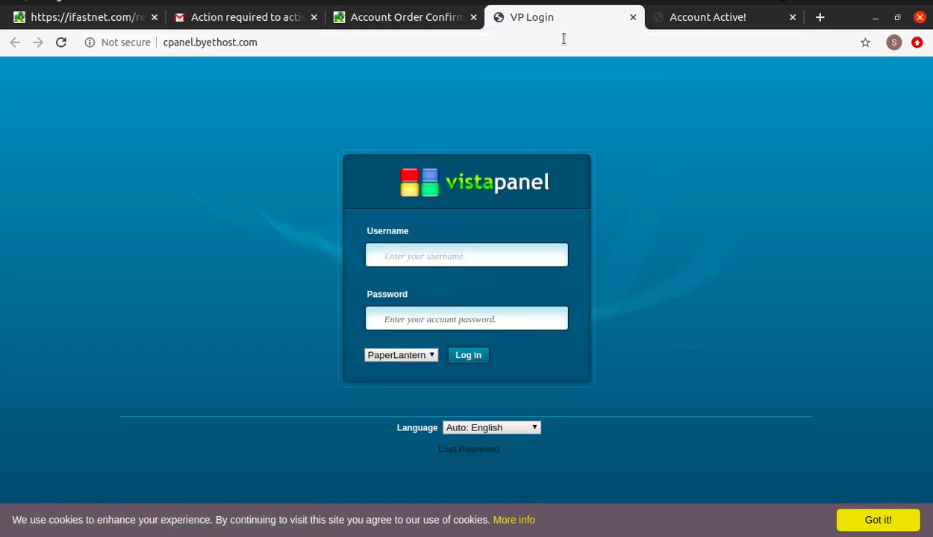
{"action": "left_click", "coordinate": [407, 17]}
{"action": "double_click", "coordinate": [589, 228]}
{"action": "key", "text": "ctrl+c"}
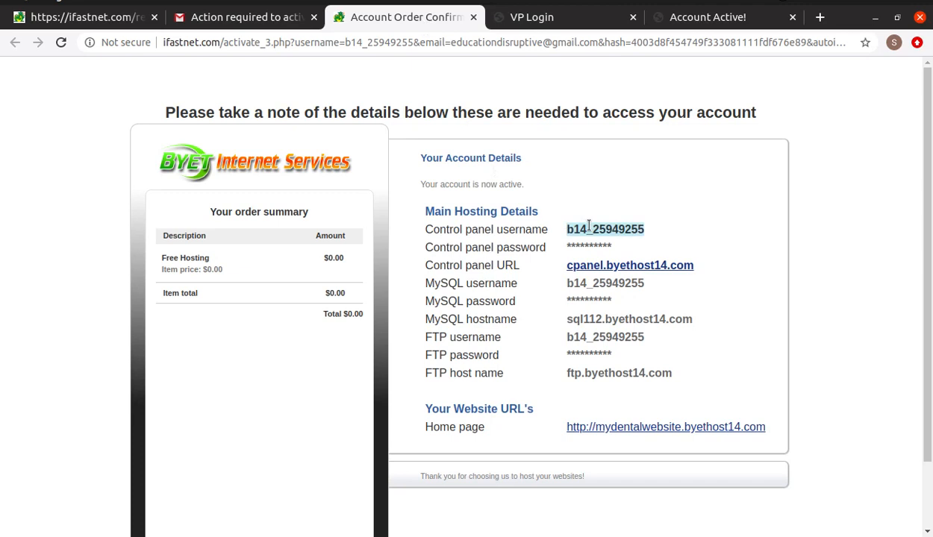
{"action": "left_click", "coordinate": [560, 15]}
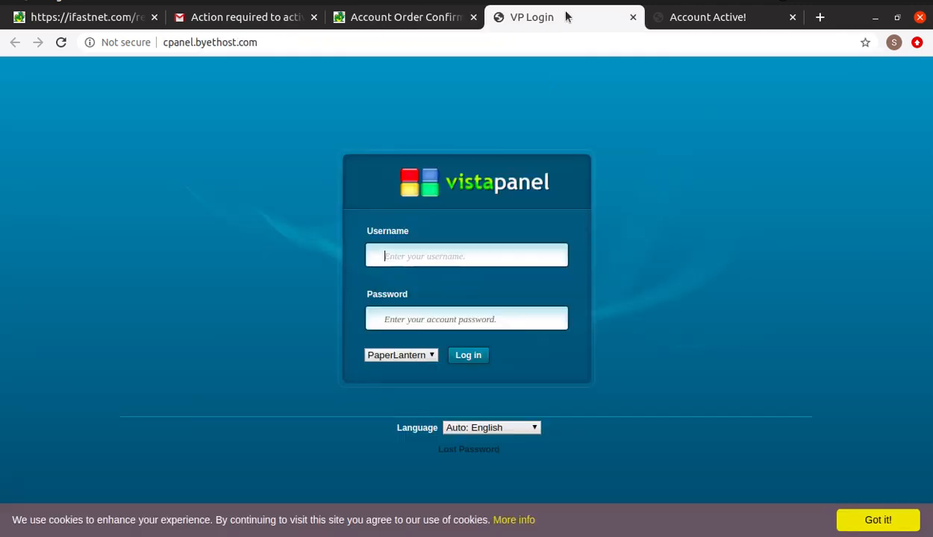
{"action": "left_click", "coordinate": [473, 261]}
{"action": "key", "text": "ctrl+v"}
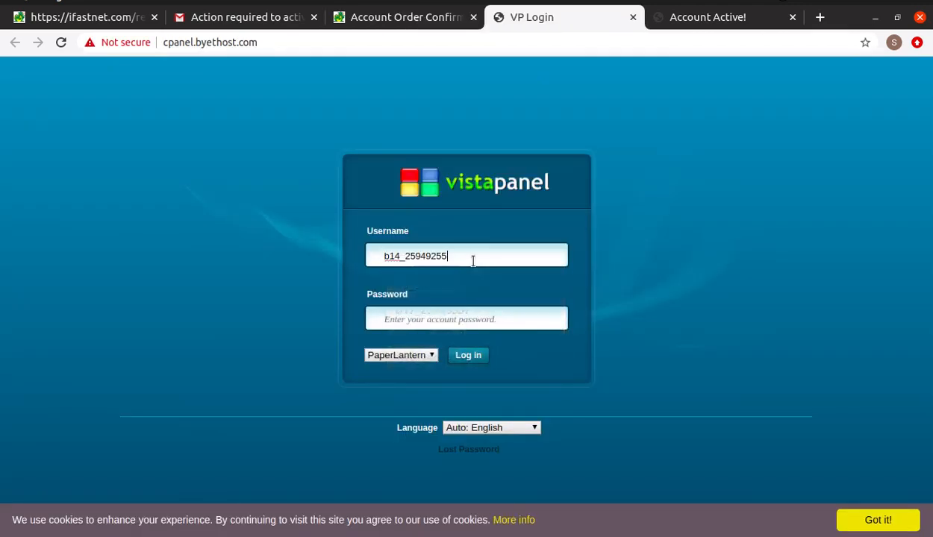
Step: Enter the account password in the VistaPanel login form and log in to the control panel
{"action": "left_click", "coordinate": [425, 318]}
{"action": "type", "text": "••••••••••"}
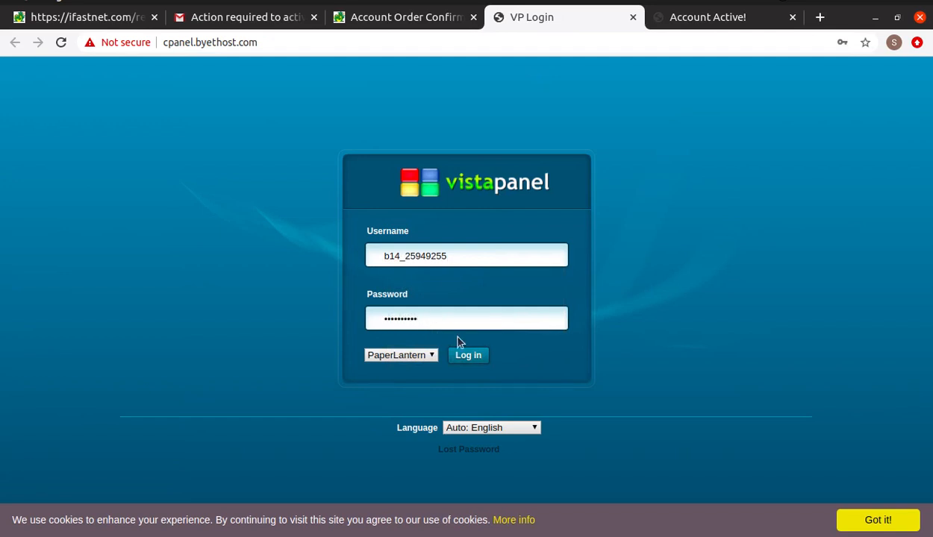
{"action": "left_click", "coordinate": [470, 355]}
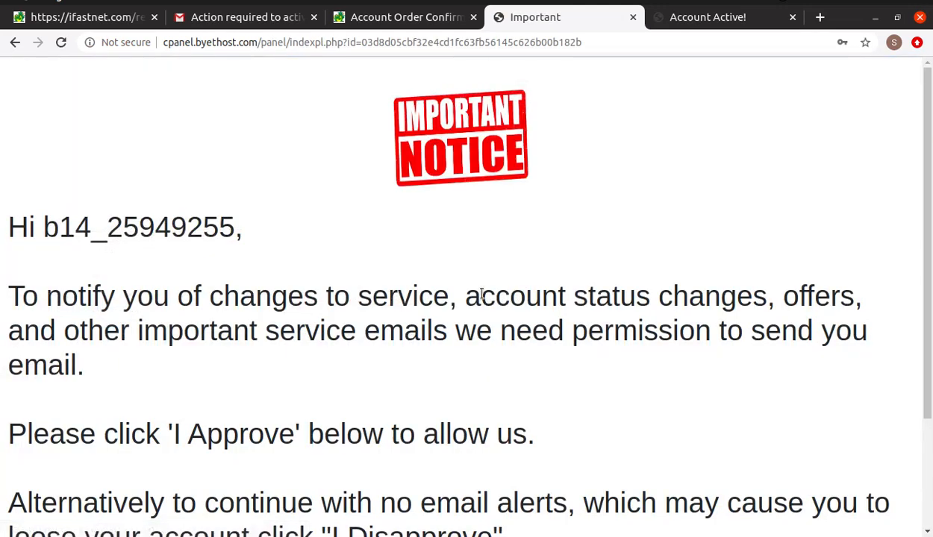
Step: Approve receiving service e-mails in the hosting notice and open the Softaculous Apps Installer from the control panel
{"action": "scroll", "coordinate": [470, 355], "scroll_direction": "down", "scroll_amount": 3}
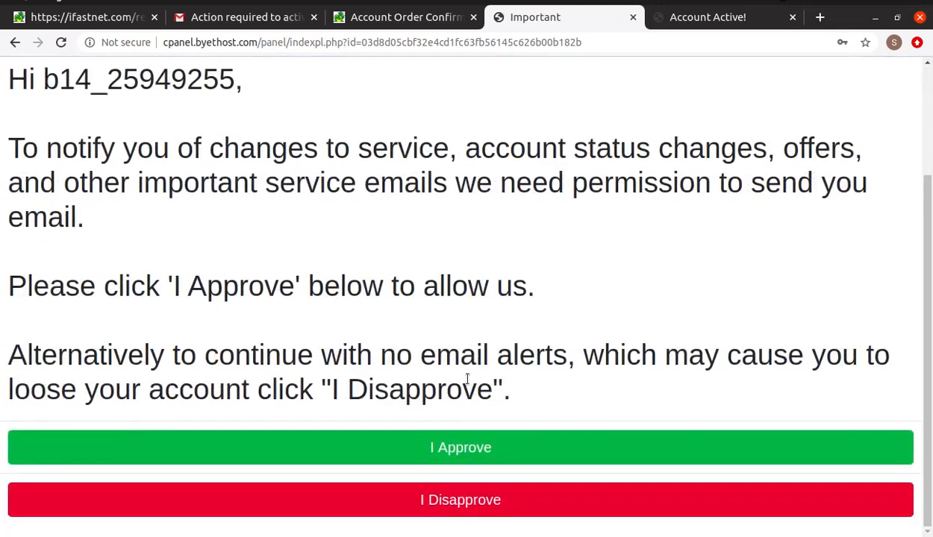
{"action": "left_click", "coordinate": [443, 451]}
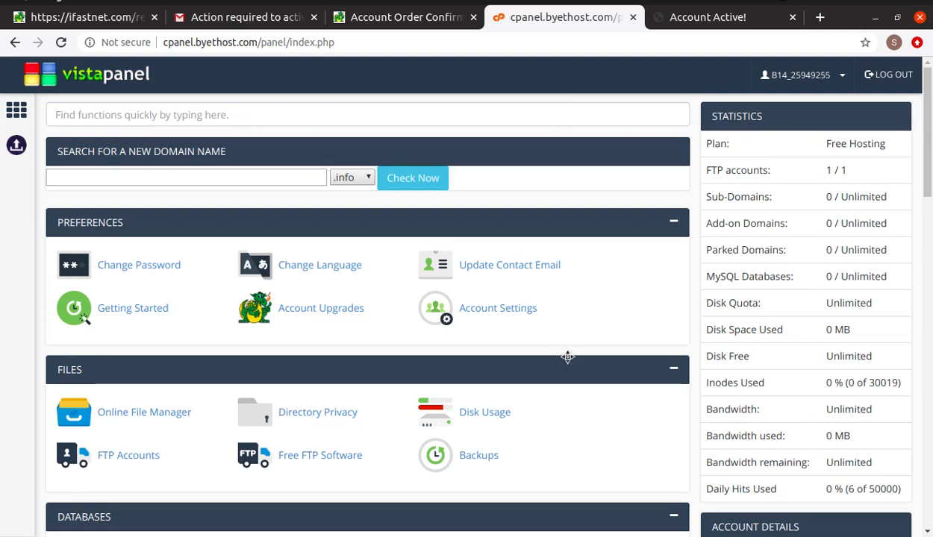
{"action": "scroll", "coordinate": [567, 356], "scroll_direction": "down", "scroll_amount": 15}
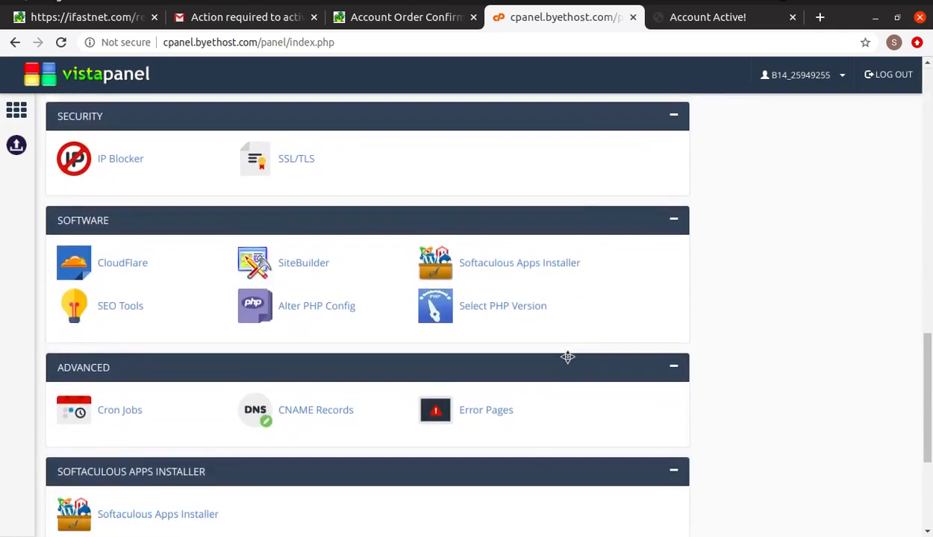
{"action": "left_click", "coordinate": [528, 265]}
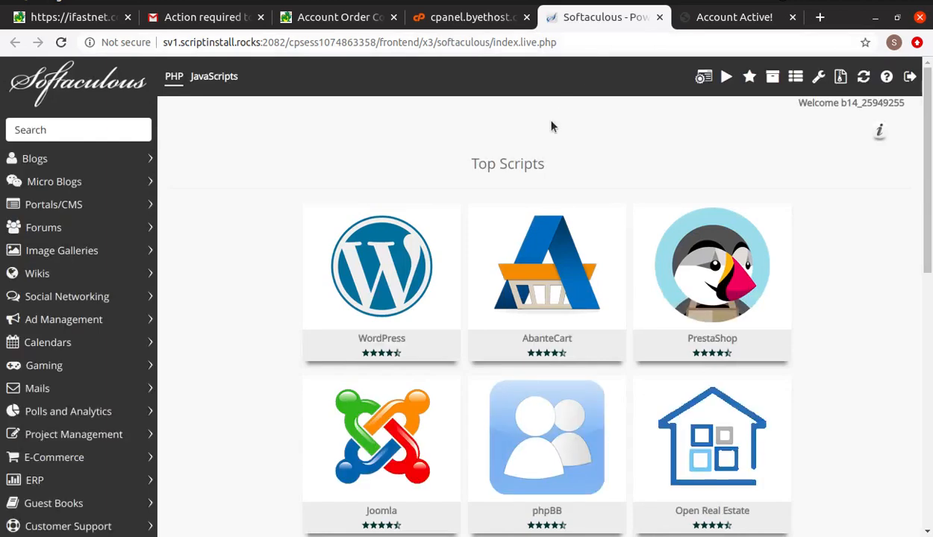
Step: Open the installation form for WordPress from the Top Scripts in Softaculous
{"action": "mouse_move", "coordinate": [683, 306]}
{"action": "scroll", "coordinate": [537, 181], "scroll_direction": "down", "scroll_amount": 1}
{"action": "mouse_move", "coordinate": [330, 249]}
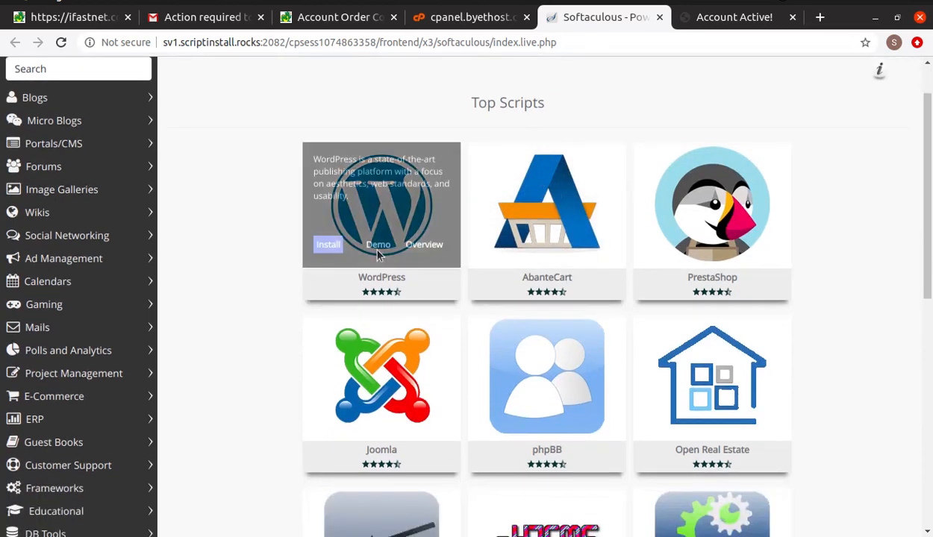
{"action": "left_click", "coordinate": [329, 246]}
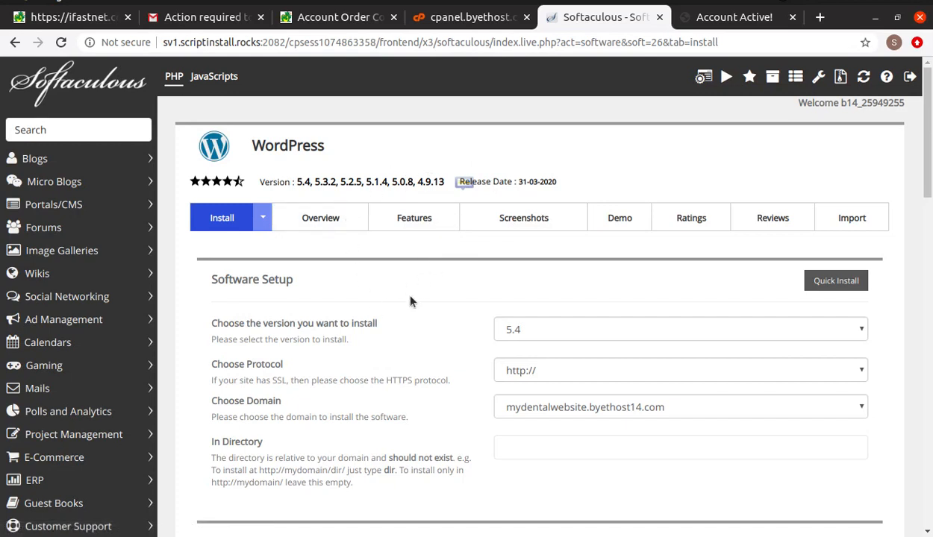
{"action": "scroll", "coordinate": [410, 301], "scroll_direction": "down", "scroll_amount": 2}
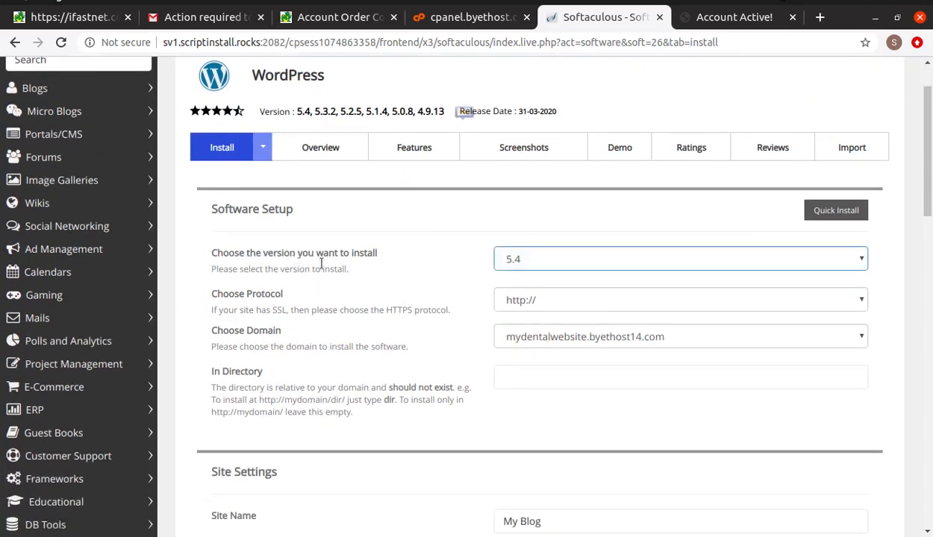
{"action": "left_click", "coordinate": [528, 260]}
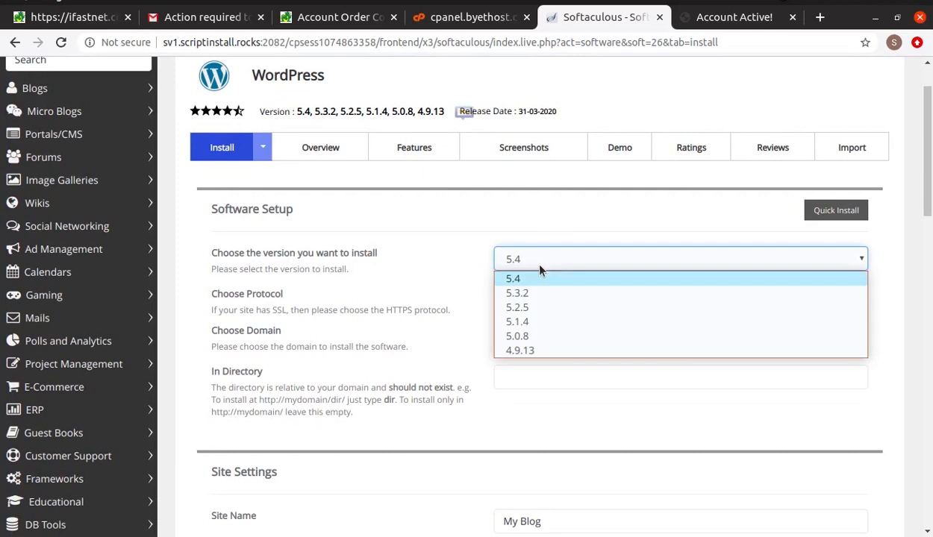
{"action": "left_click", "coordinate": [535, 280]}
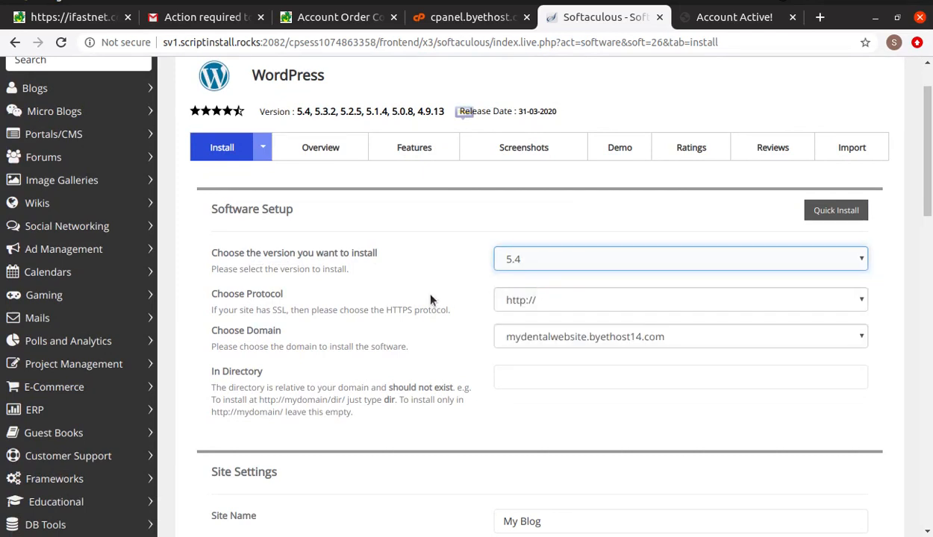
{"action": "scroll", "coordinate": [429, 298], "scroll_direction": "down", "scroll_amount": 1}
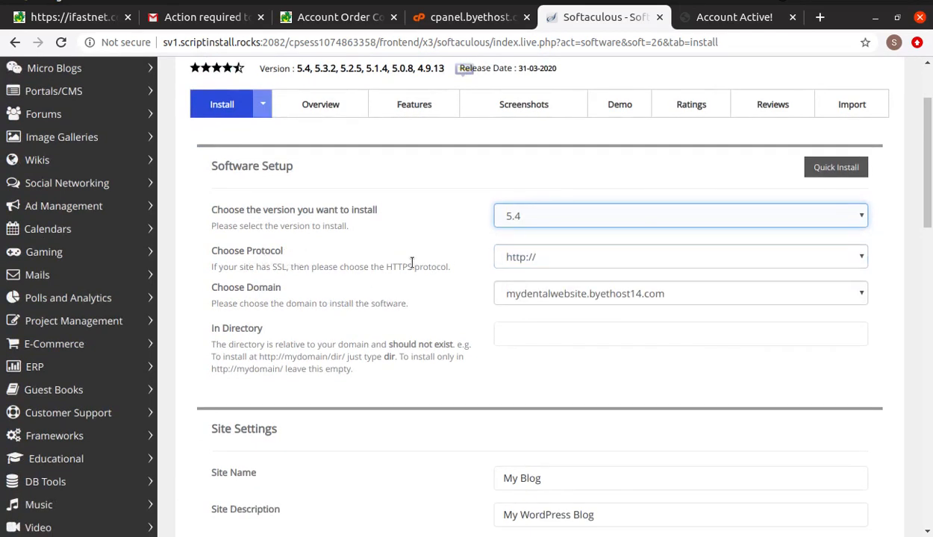
{"action": "left_click", "coordinate": [534, 266]}
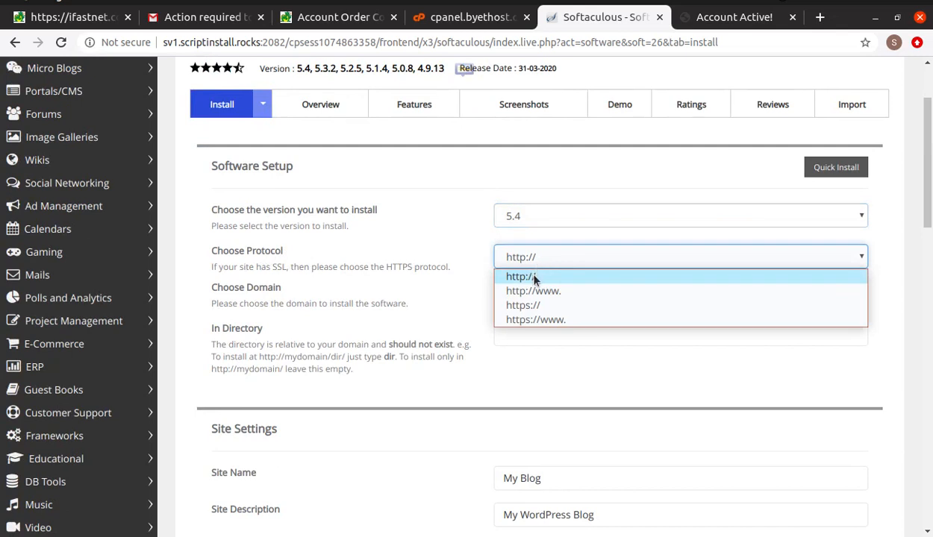
{"action": "left_click", "coordinate": [534, 277]}
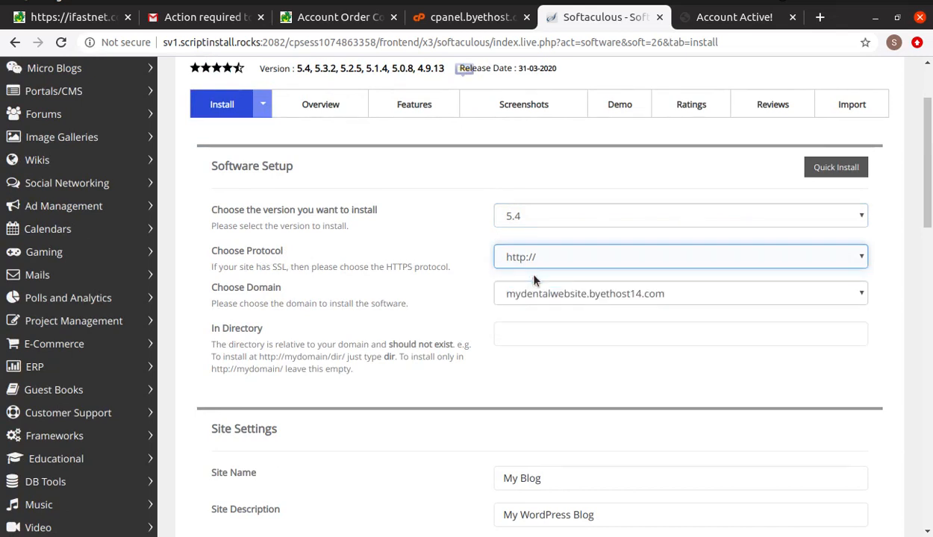
Step: Select mydentalwebsite.byethost14.com as the domain for the WordPress installation
{"action": "scroll", "coordinate": [534, 280], "scroll_direction": "up", "scroll_amount": 1}
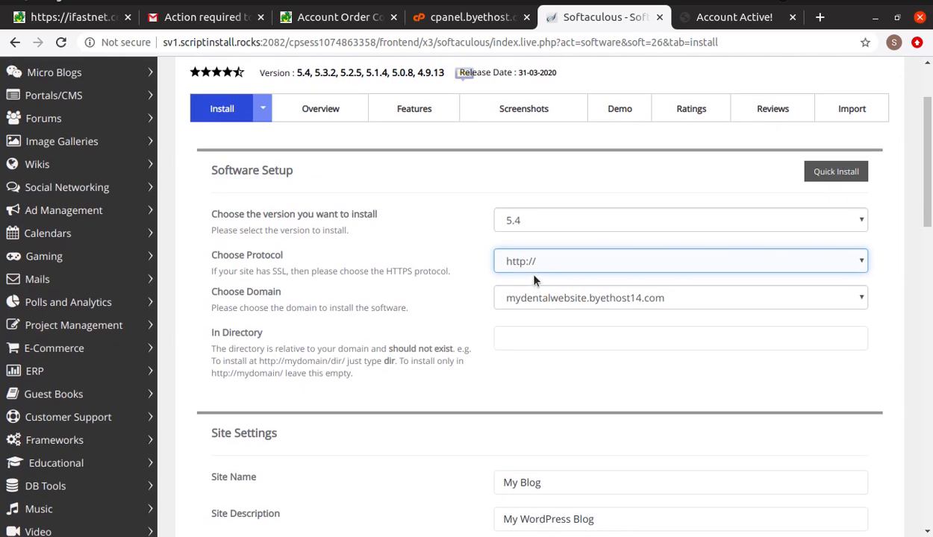
{"action": "key", "text": "Tab"}
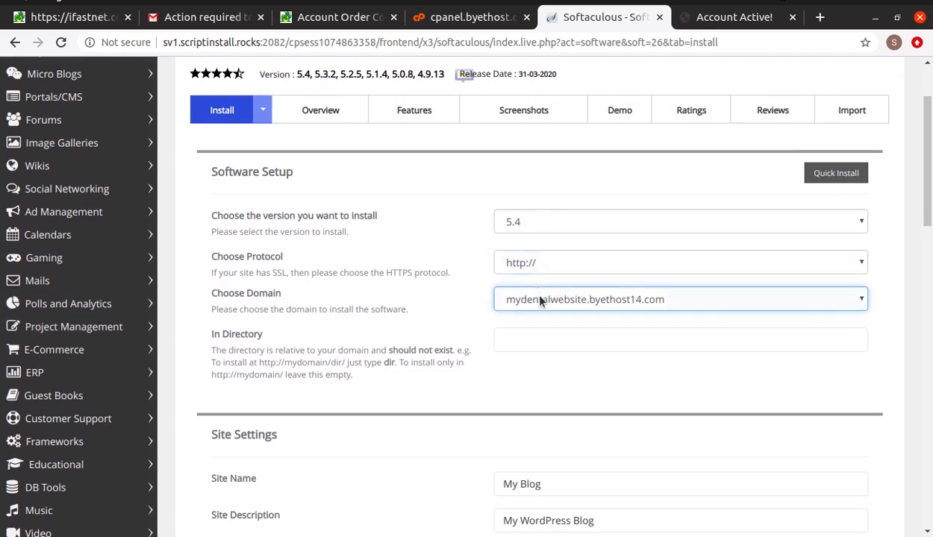
{"action": "left_click", "coordinate": [550, 300]}
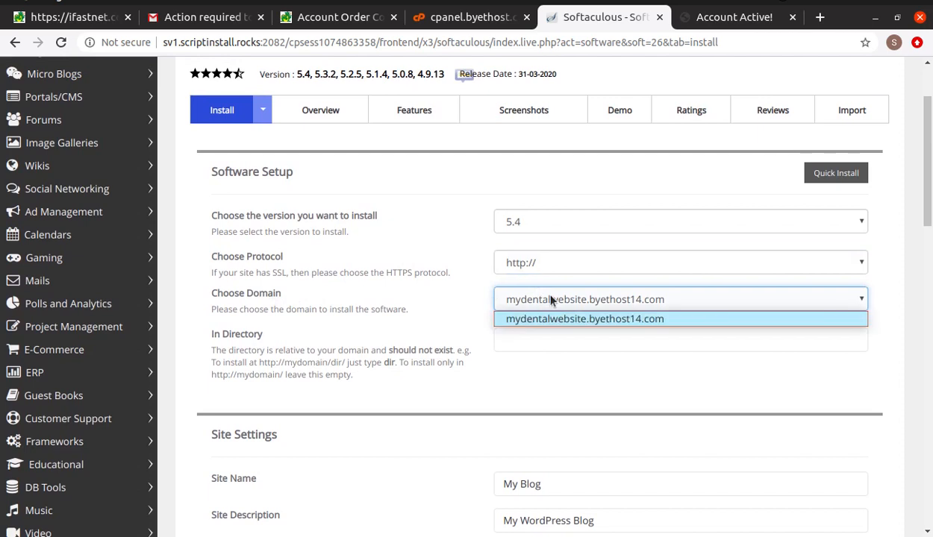
{"action": "left_click", "coordinate": [551, 319]}
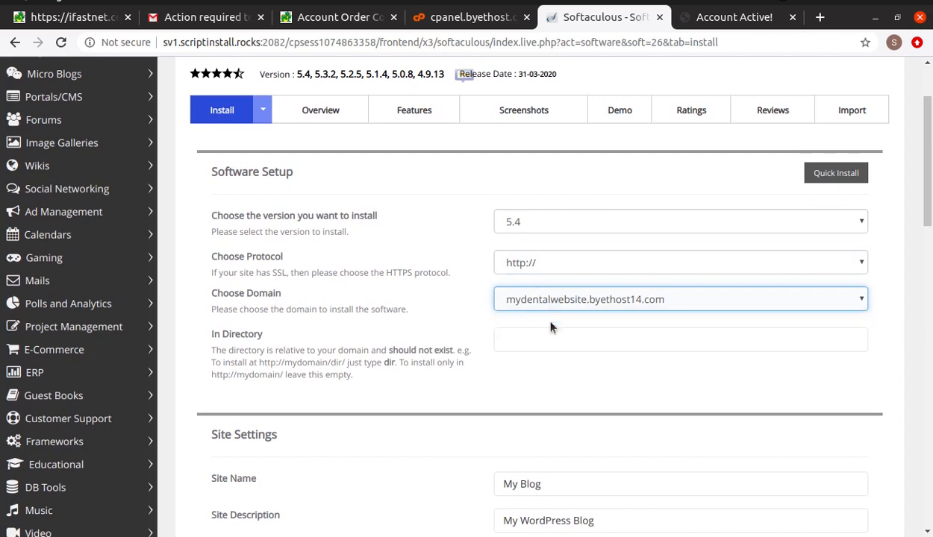
Step: Set the site name to "Dr. Clinic" in the site settings
{"action": "scroll", "coordinate": [551, 323], "scroll_direction": "down", "scroll_amount": 2}
{"action": "scroll", "coordinate": [551, 323], "scroll_direction": "down", "scroll_amount": 1}
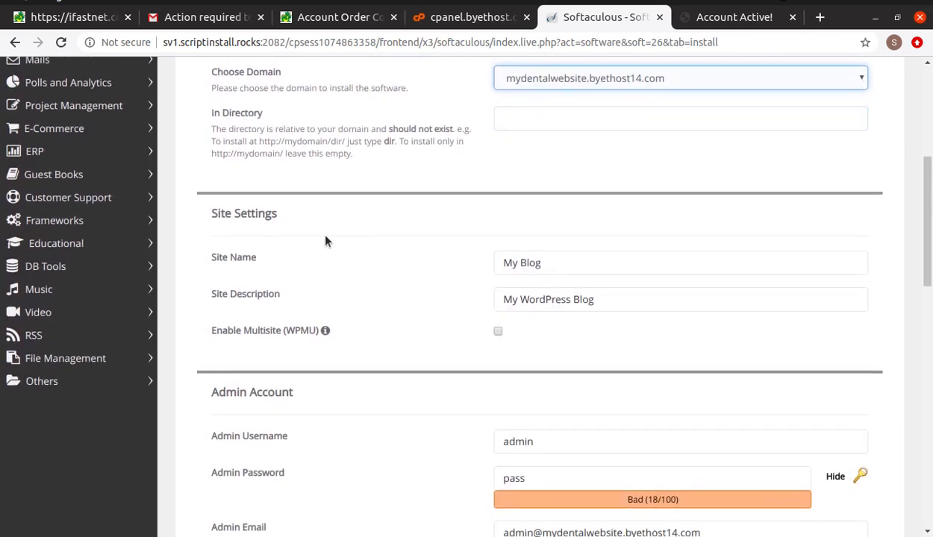
{"action": "left_click", "coordinate": [553, 262]}
{"action": "left_click_drag", "start_coordinate": [552, 262], "coordinate": [500, 263]}
{"action": "type", "text": "Dr"}
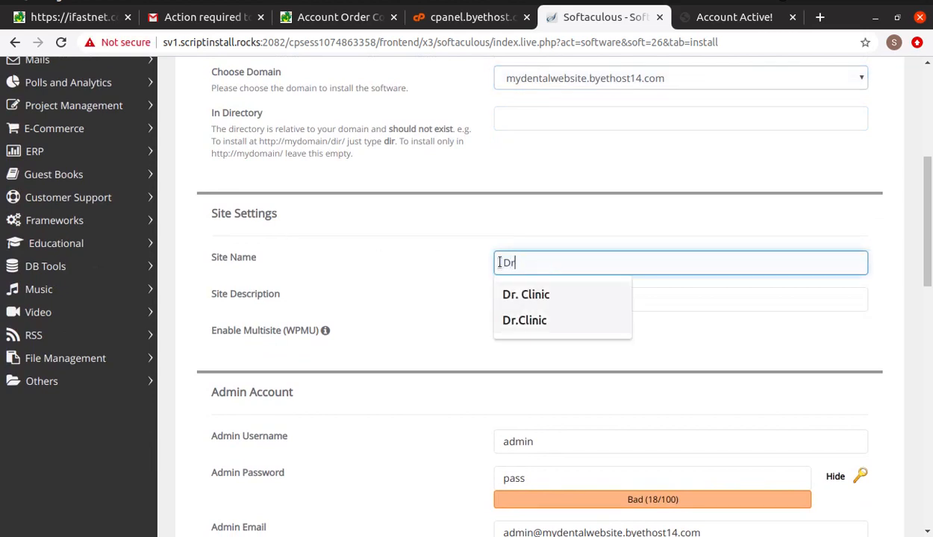
{"action": "key", "text": "Down"}
{"action": "key", "text": "Return"}
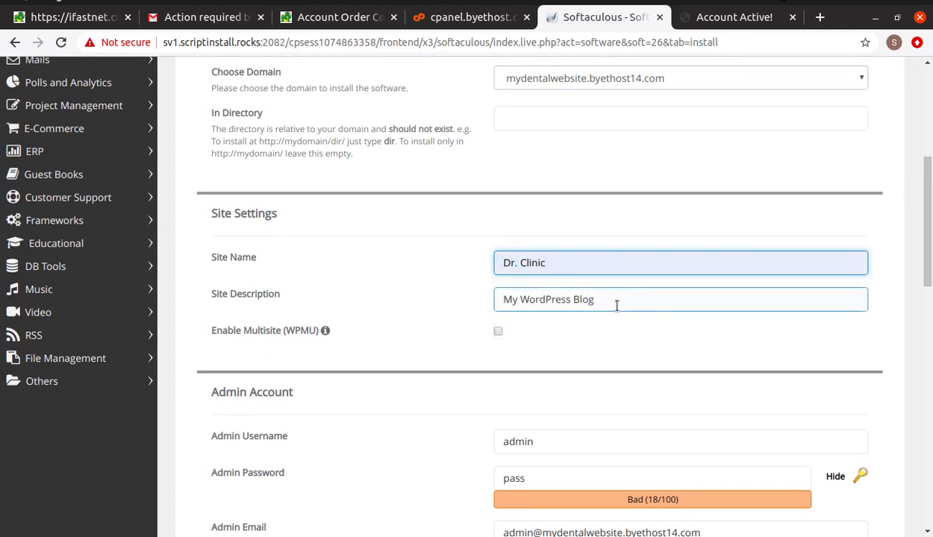
Step: Replace the site description with "We care for you !!!"
{"action": "left_click_drag", "start_coordinate": [599, 299], "coordinate": [491, 300]}
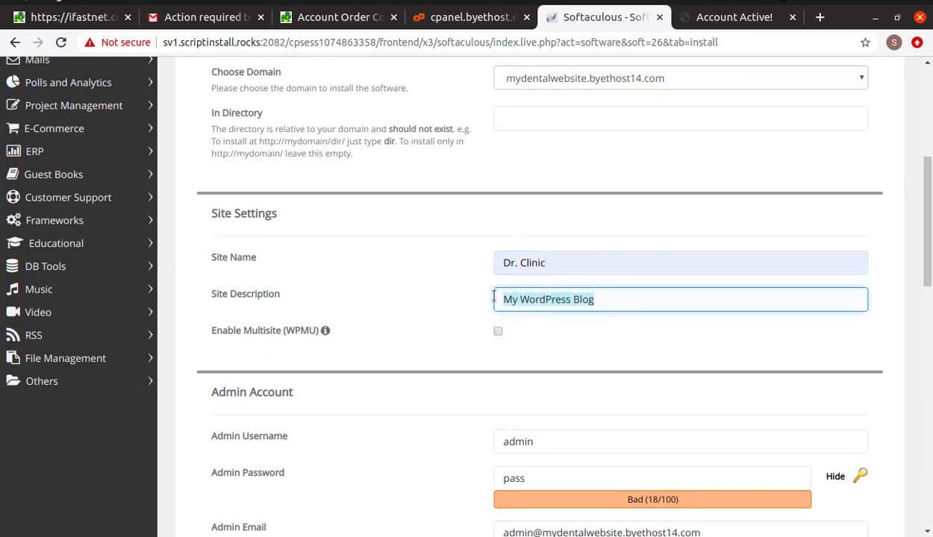
{"action": "type", "text": "We"}
{"action": "key", "text": "Down"}
{"action": "key", "text": "Return"}
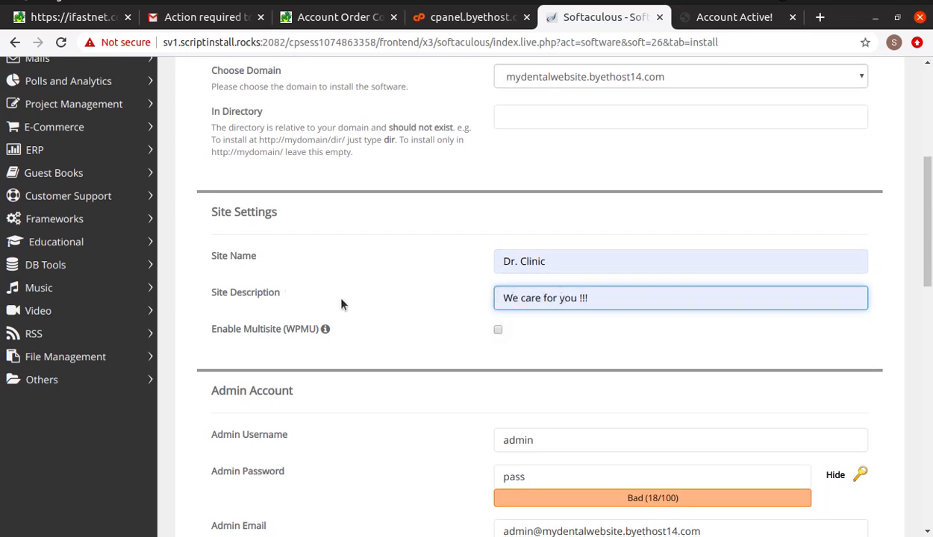
{"action": "left_click", "coordinate": [498, 364]}
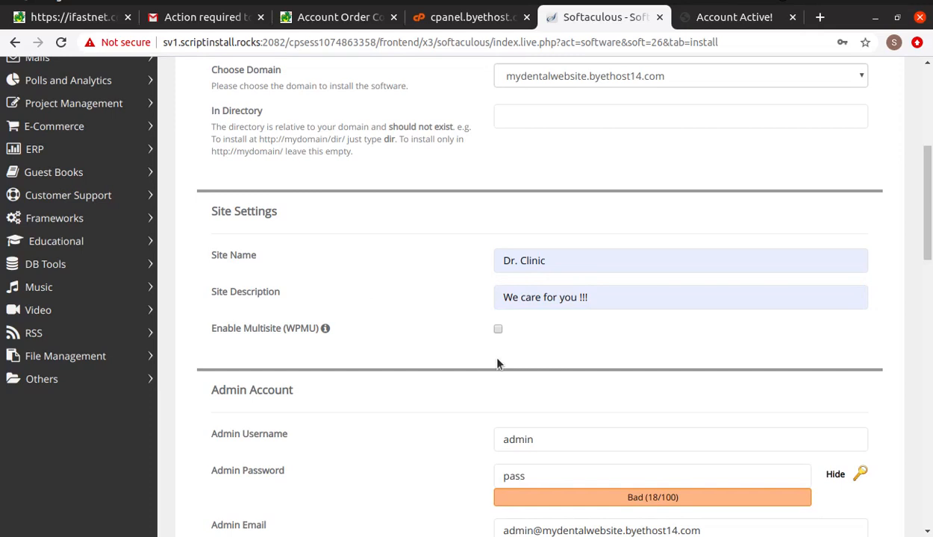
Step: Hide the admin password characters and replace the default admin password with a stronger one
{"action": "scroll", "coordinate": [499, 363], "scroll_direction": "down", "scroll_amount": 3}
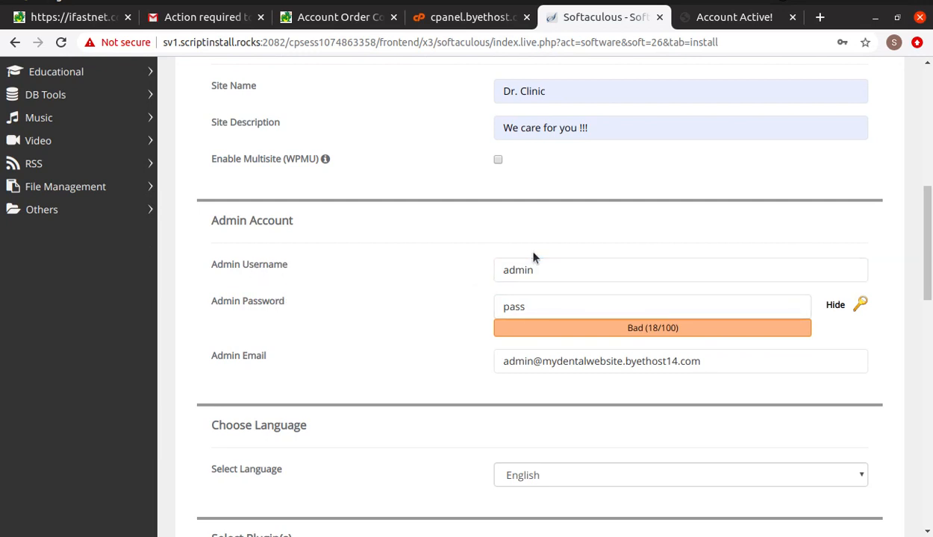
{"action": "left_click", "coordinate": [529, 275]}
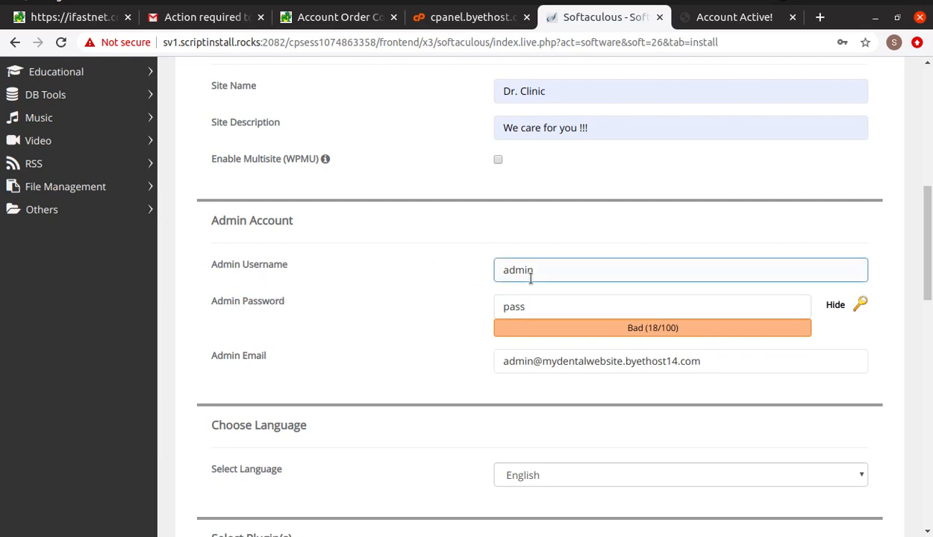
{"action": "left_click_drag", "start_coordinate": [537, 300], "coordinate": [482, 307]}
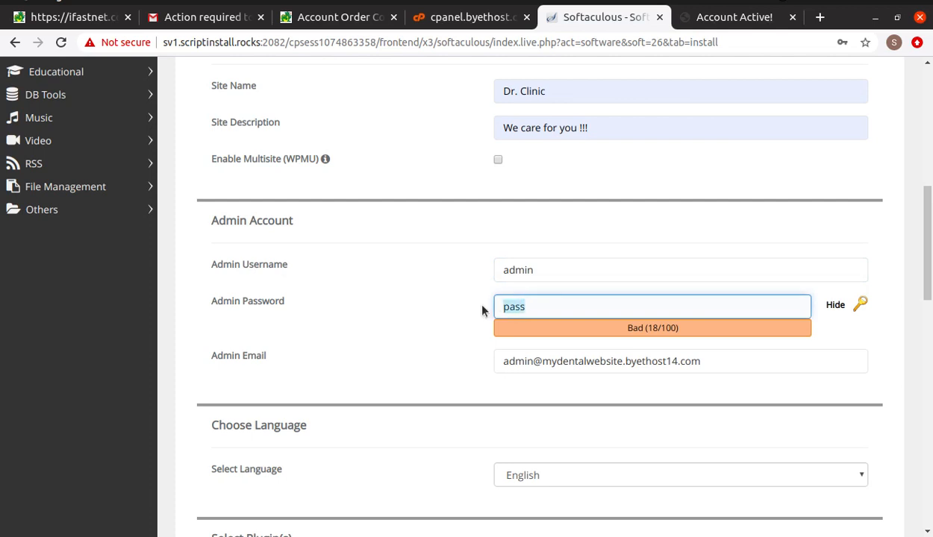
{"action": "left_click", "coordinate": [835, 305]}
{"action": "left_click_drag", "start_coordinate": [568, 301], "coordinate": [463, 310]}
{"action": "type", "text": "••••••••"}
{"action": "type", "text": "••"}
{"action": "left_click", "coordinate": [449, 430]}
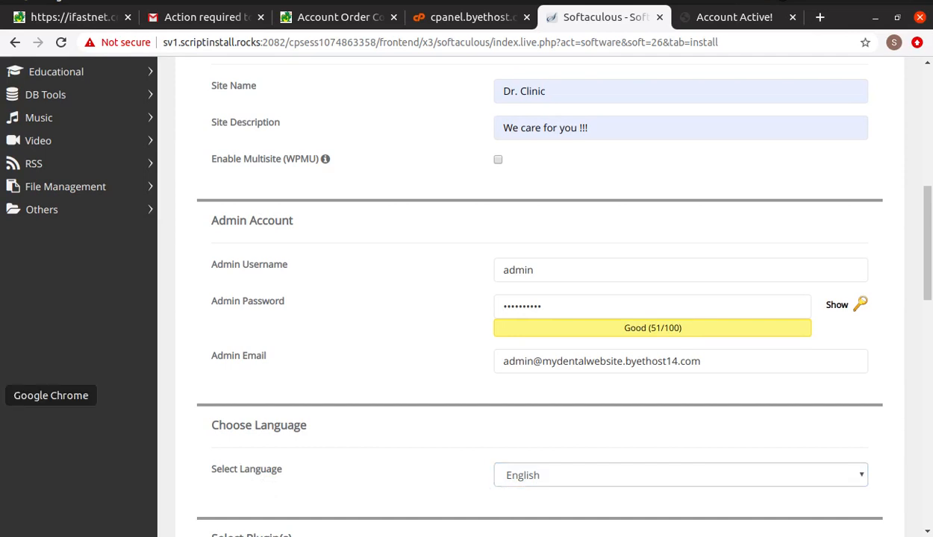
Step: Set the database name to wp100 and the table prefix to prefix100 in the advanced options
{"action": "scroll", "coordinate": [340, 286], "scroll_direction": "down", "scroll_amount": 5}
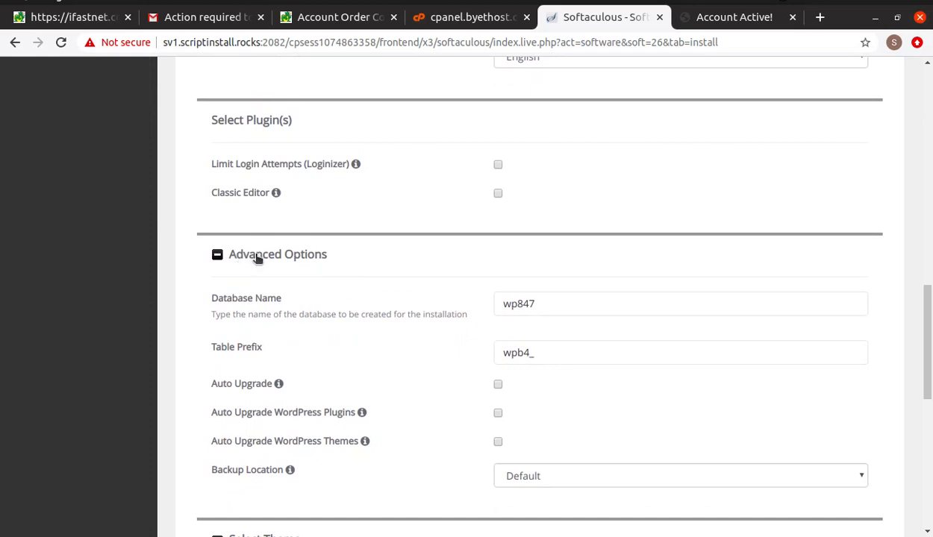
{"action": "left_click", "coordinate": [255, 303]}
{"action": "left_click", "coordinate": [250, 351]}
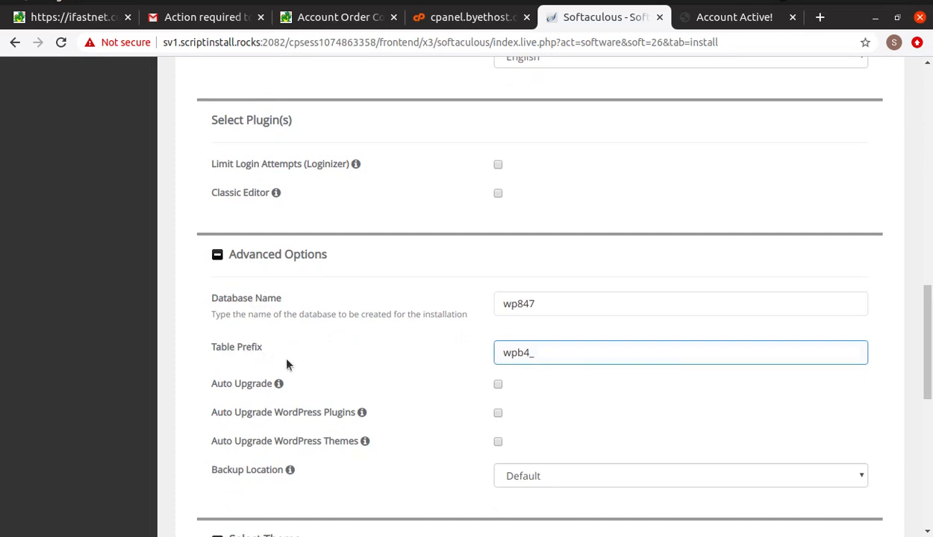
{"action": "left_click", "coordinate": [553, 307]}
{"action": "key", "text": "BackSpace"}
{"action": "key", "text": "BackSpace"}
{"action": "key", "text": "BackSpace"}
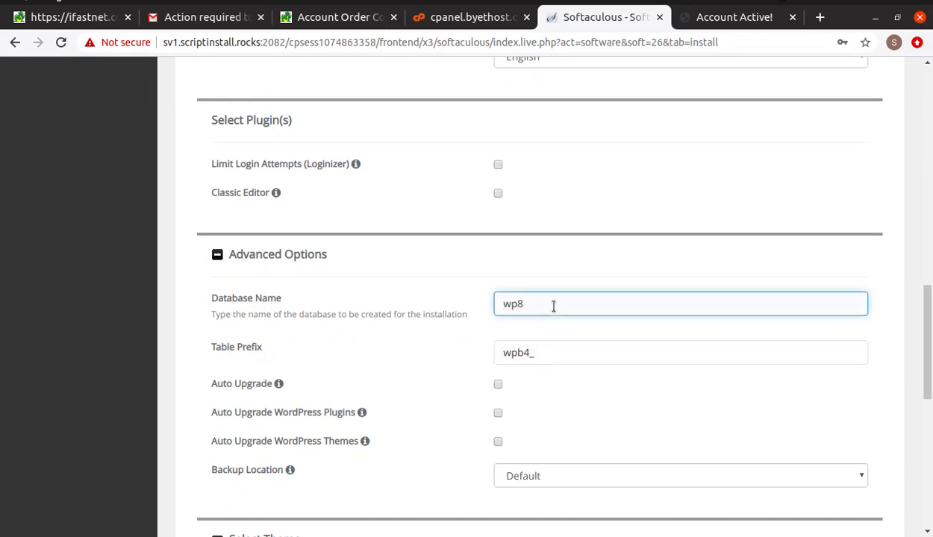
{"action": "type", "text": "100"}
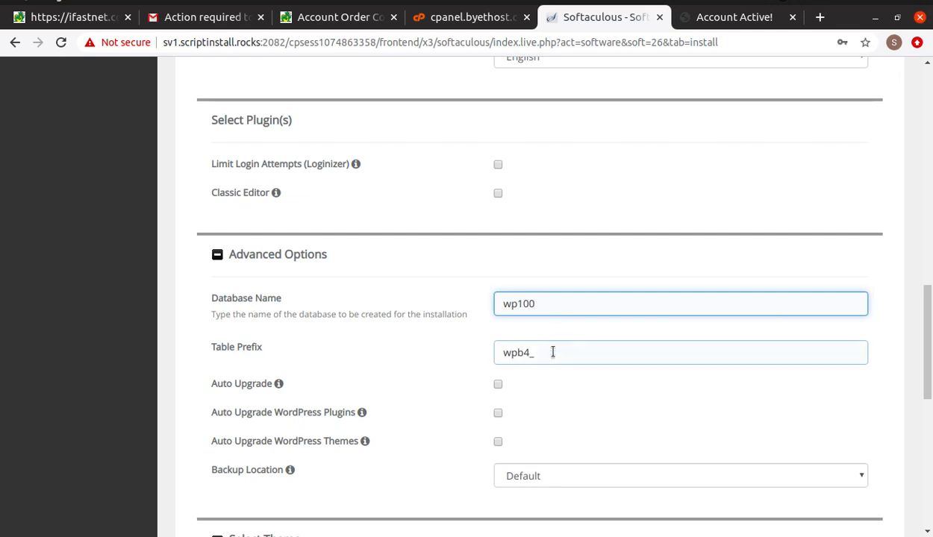
{"action": "left_click_drag", "start_coordinate": [552, 353], "coordinate": [487, 356]}
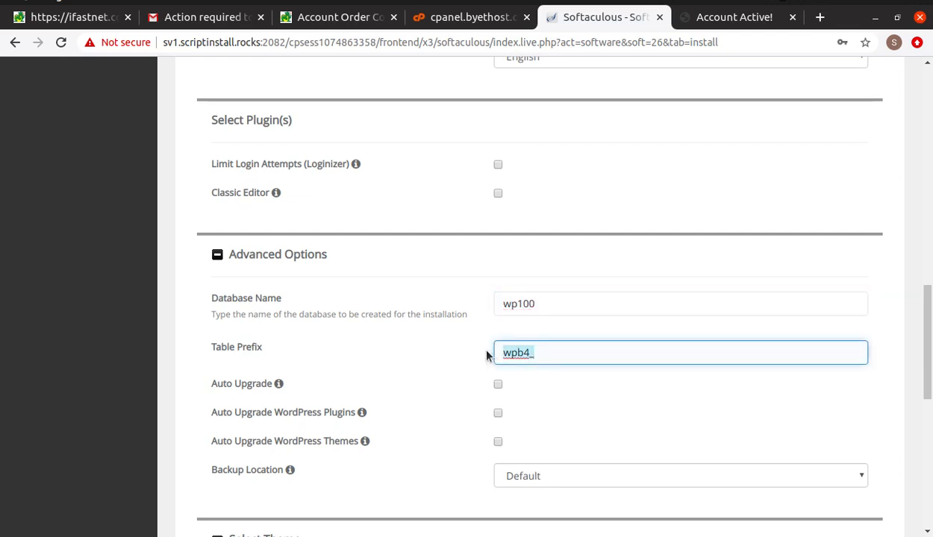
{"action": "type", "text": "prefix100"}
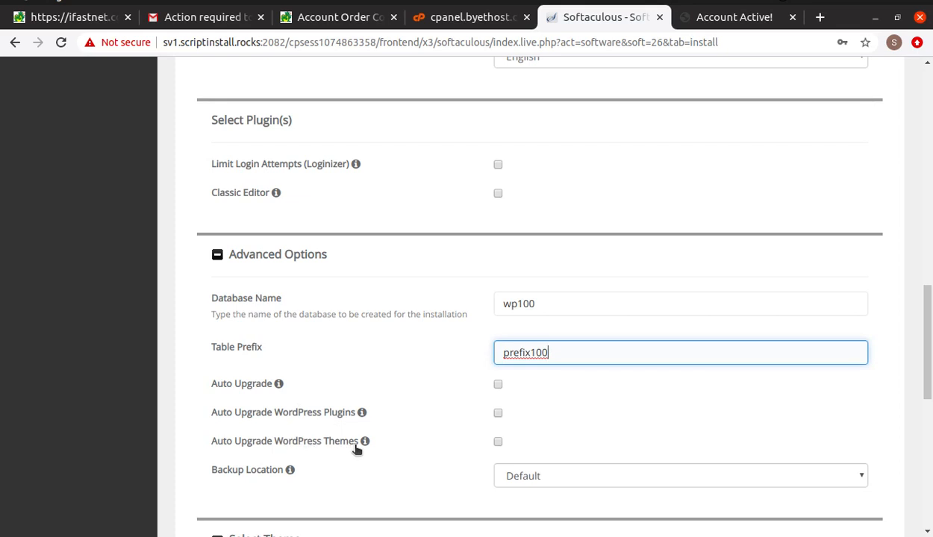
Step: Install WordPress without selecting a theme and open the new mydentalwebsite.byethost14.com site
{"action": "scroll", "coordinate": [357, 448], "scroll_direction": "down", "scroll_amount": 5}
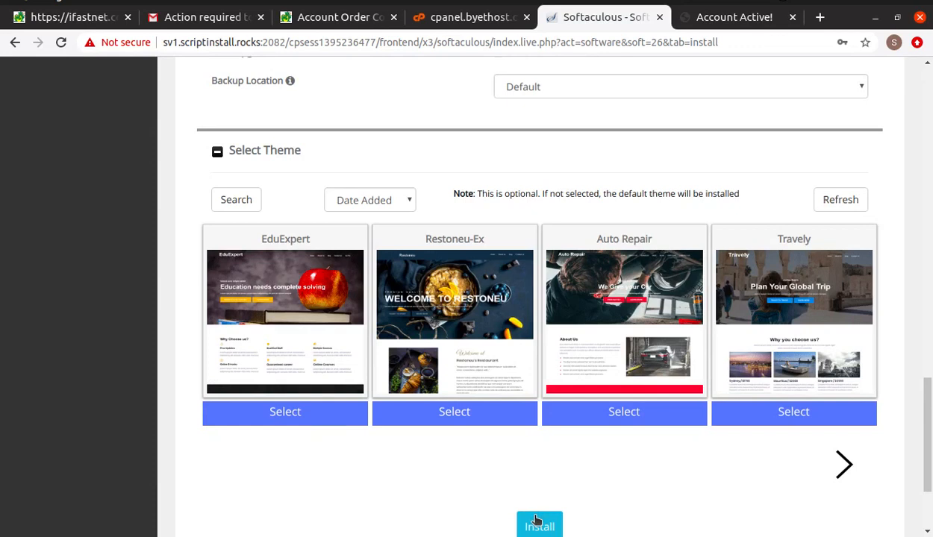
{"action": "scroll", "coordinate": [541, 482], "scroll_direction": "down", "scroll_amount": 2}
{"action": "left_click", "coordinate": [539, 454]}
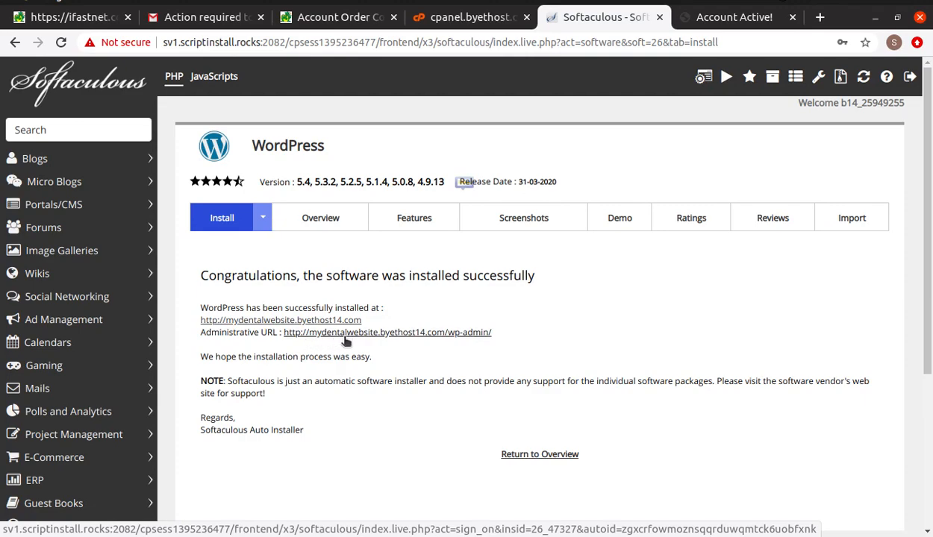
{"action": "left_click", "coordinate": [291, 323]}
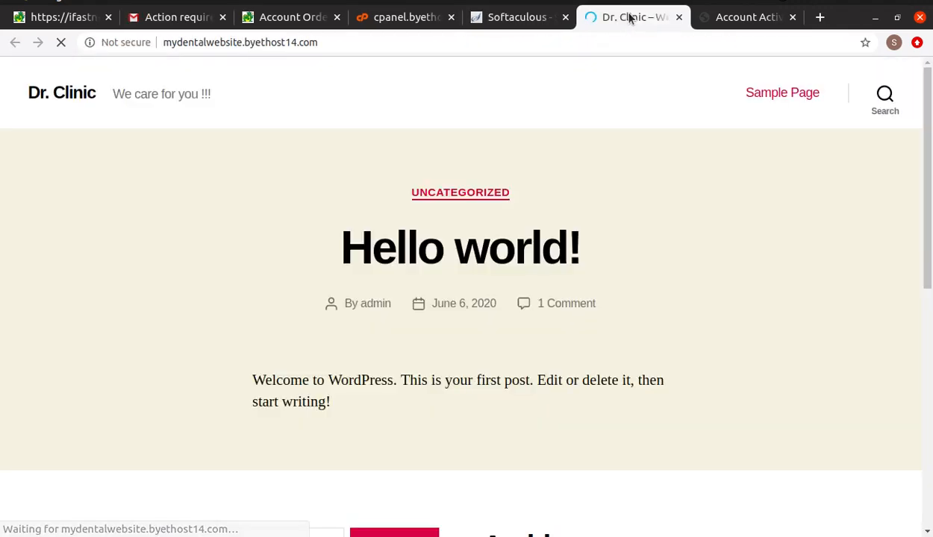
Step: Look over the new Dr. Clinic home page from its header to its footer
{"action": "scroll", "coordinate": [610, 321], "scroll_direction": "down", "scroll_amount": 10}
{"action": "scroll", "coordinate": [611, 323], "scroll_direction": "up", "scroll_amount": 10}
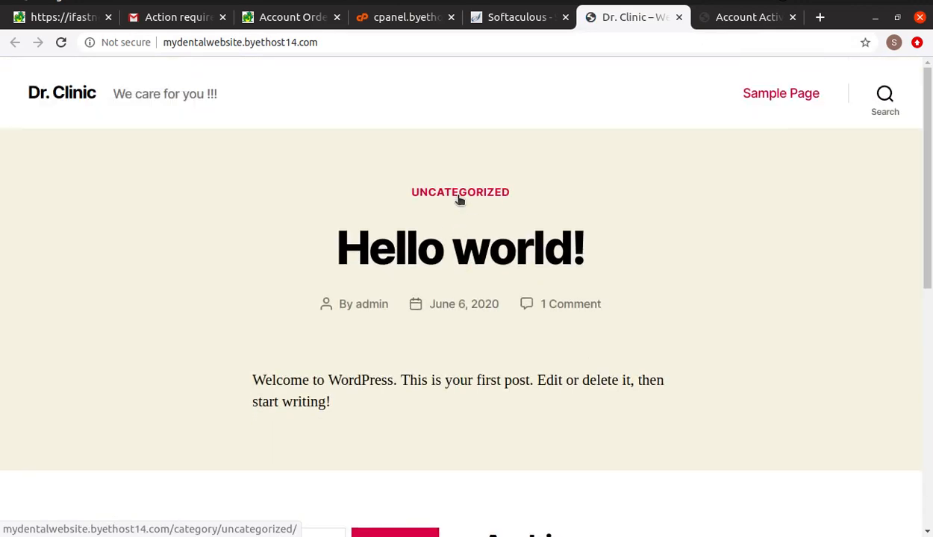
{"action": "scroll", "coordinate": [552, 221], "scroll_direction": "down", "scroll_amount": 7}
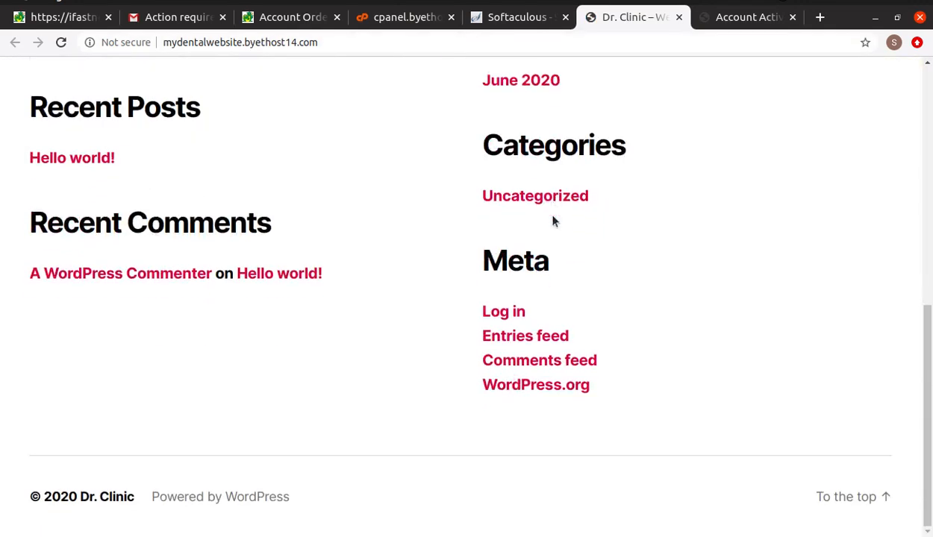
{"action": "scroll", "coordinate": [553, 221], "scroll_direction": "up", "scroll_amount": 5}
{"action": "scroll", "coordinate": [553, 221], "scroll_direction": "up", "scroll_amount": 2}
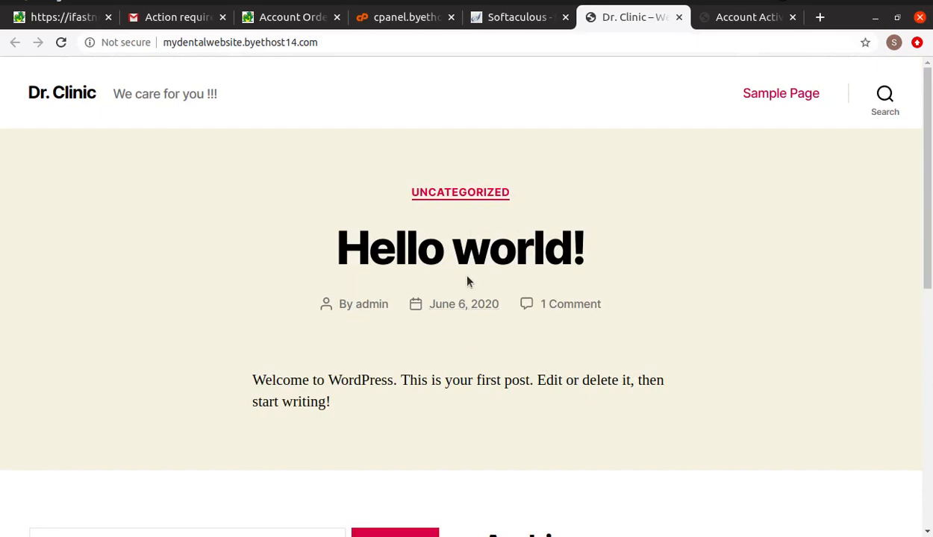
Step: Go to the WordPress admin login page at mydentalwebsite.byethost14.com/wp-admin
{"action": "left_click", "coordinate": [353, 42]}
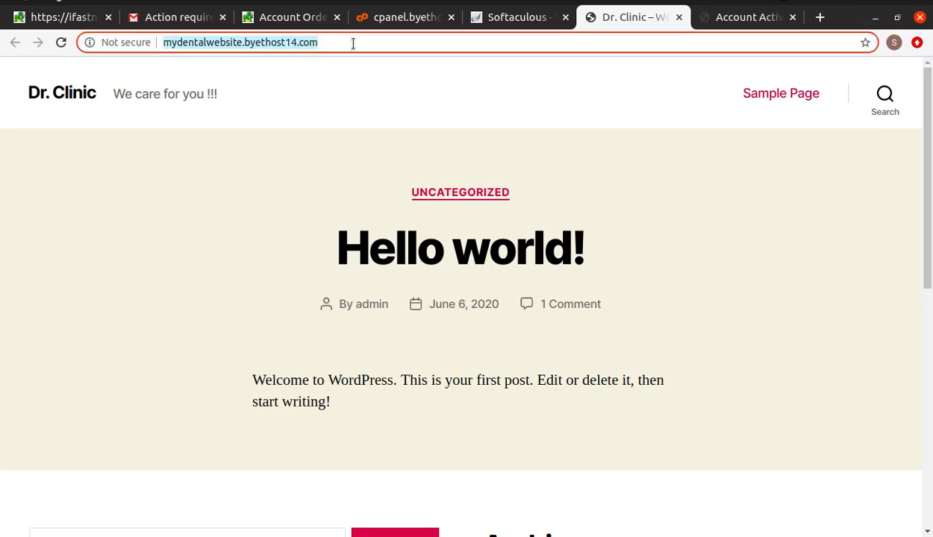
{"action": "left_click", "coordinate": [353, 42]}
{"action": "type", "text": "/wp-a"}
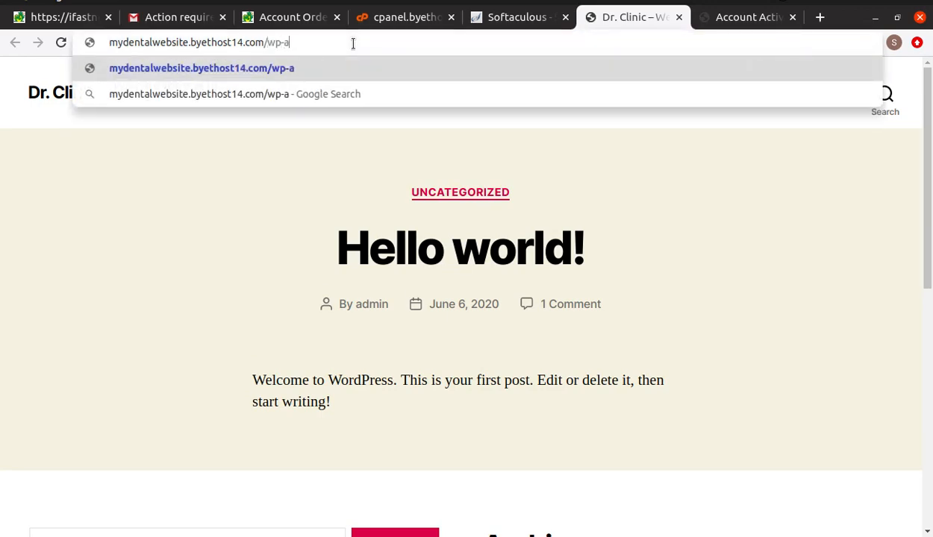
{"action": "type", "text": "dmin"}
{"action": "key", "text": "Return"}
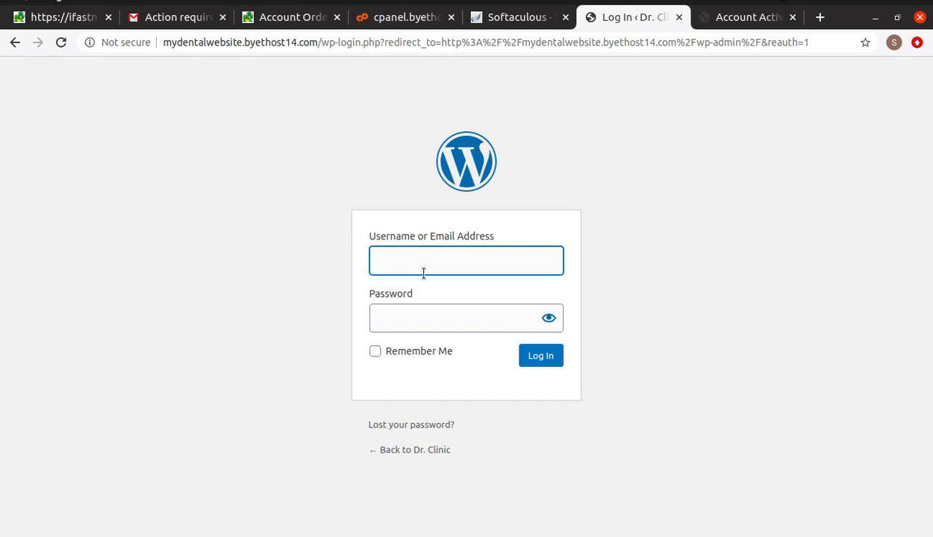
Step: Log in to the WordPress dashboard with the username admin and the admin password
{"action": "type", "text": "a"}
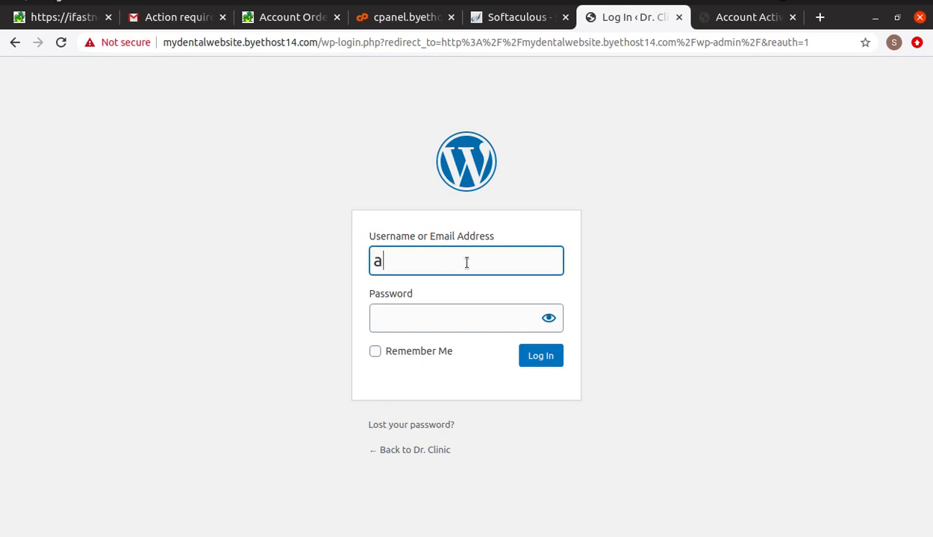
{"action": "type", "text": "dmin"}
{"action": "left_click", "coordinate": [461, 318]}
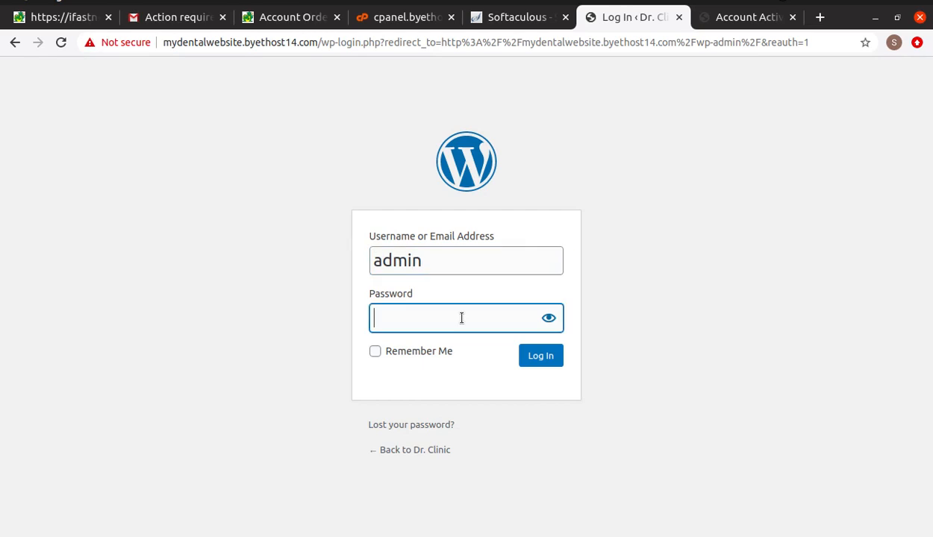
{"action": "type", "text": "**********"}
{"action": "left_click", "coordinate": [549, 360]}
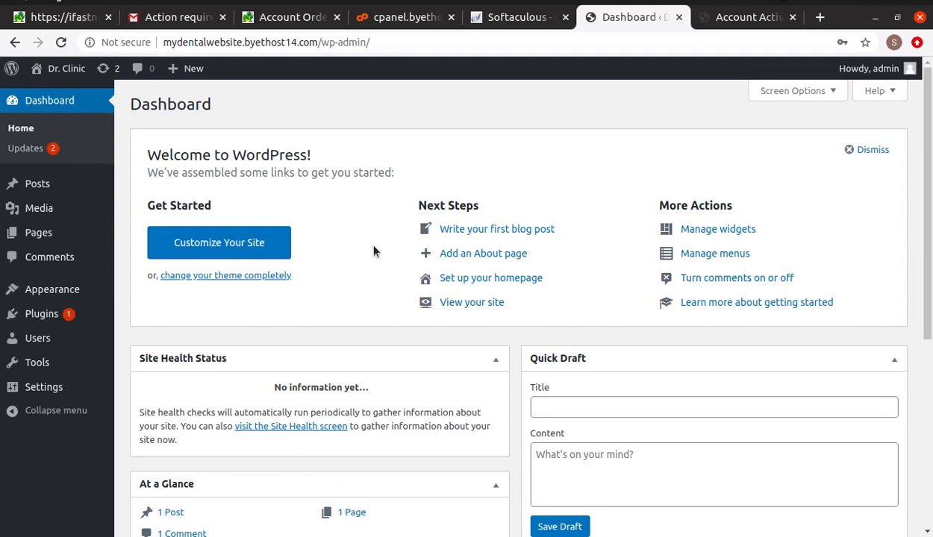
Step: Return to the hosting control panel and open the htdocs folder in the Online File Manager
{"action": "left_click", "coordinate": [381, 23]}
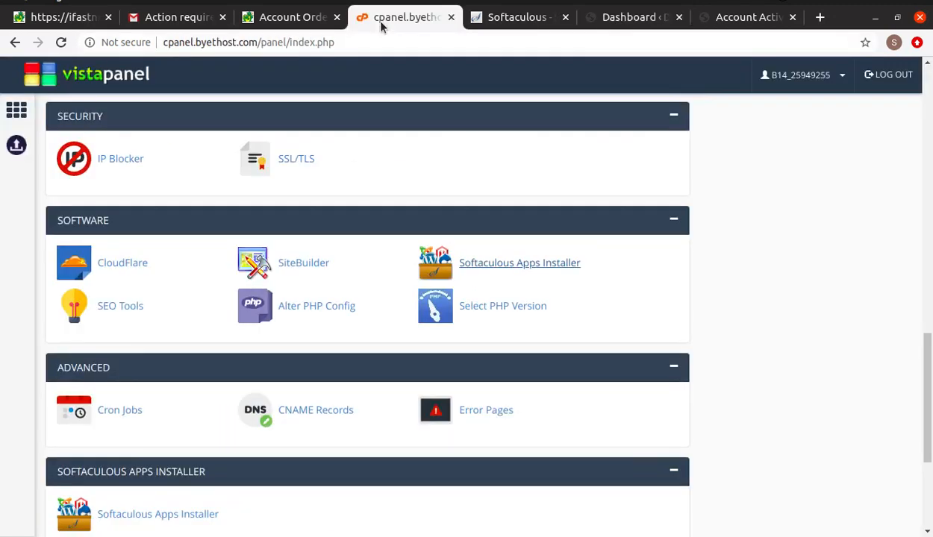
{"action": "scroll", "coordinate": [303, 270], "scroll_direction": "up", "scroll_amount": 5}
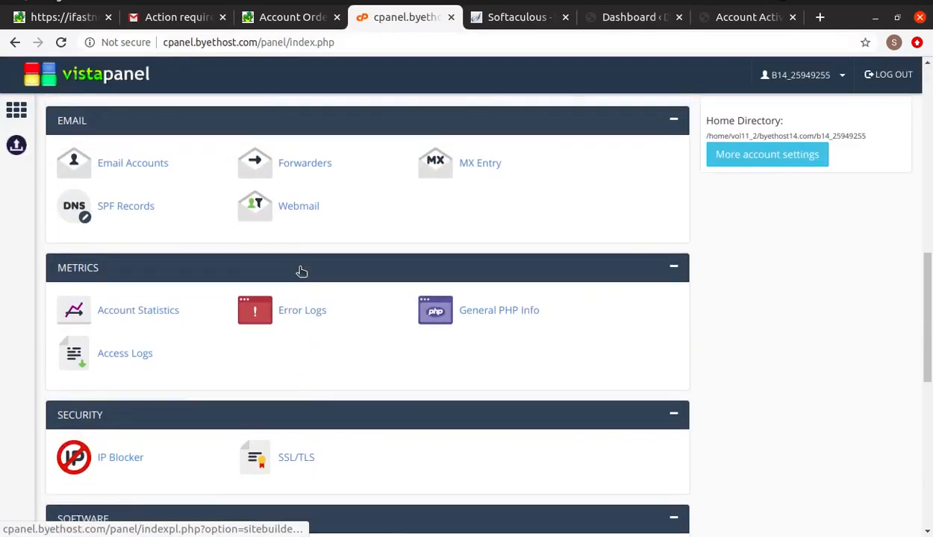
{"action": "scroll", "coordinate": [302, 271], "scroll_direction": "up", "scroll_amount": 8}
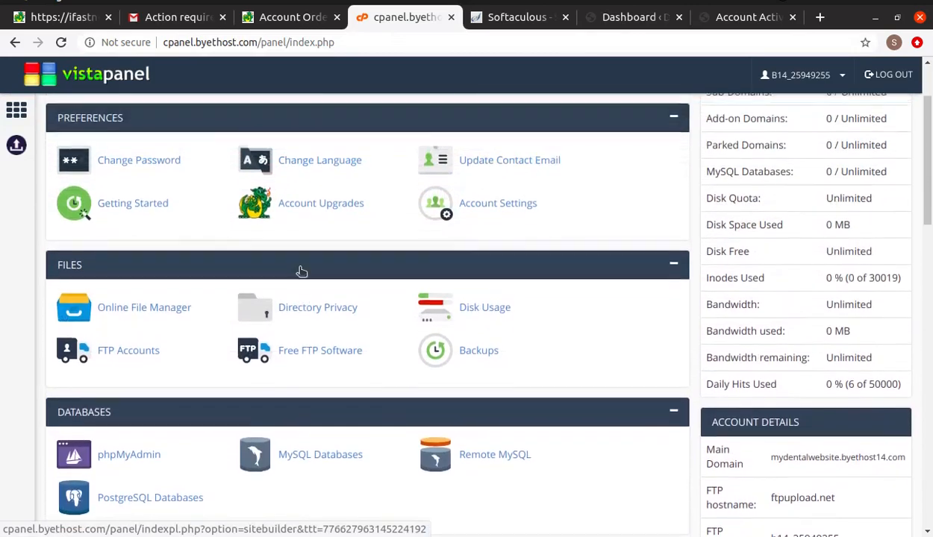
{"action": "scroll", "coordinate": [302, 271], "scroll_direction": "down", "scroll_amount": 1}
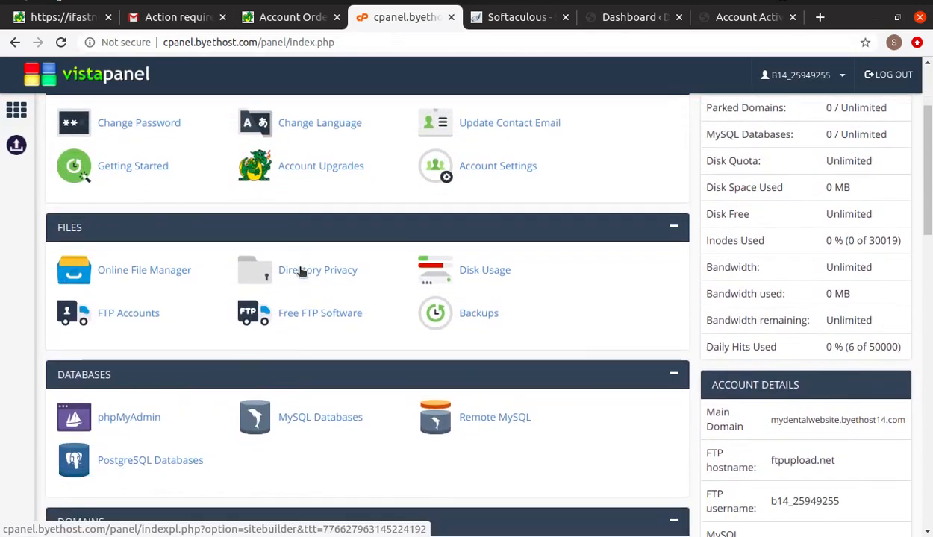
{"action": "left_click", "coordinate": [167, 277]}
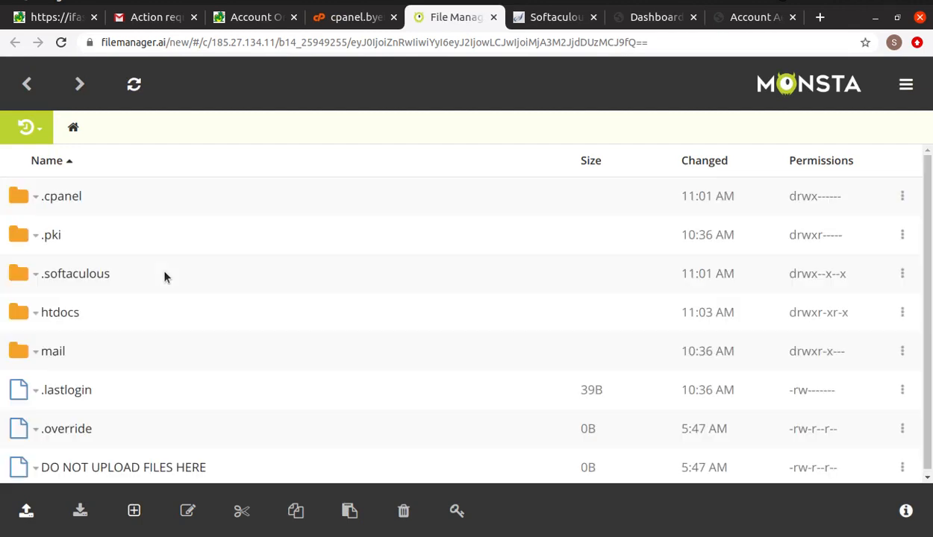
{"action": "left_click", "coordinate": [35, 314]}
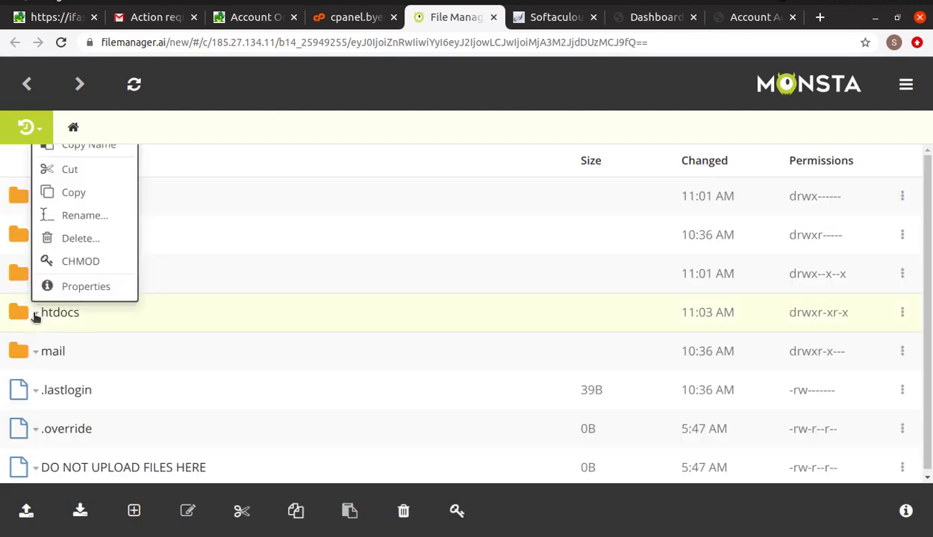
{"action": "left_click", "coordinate": [42, 315]}
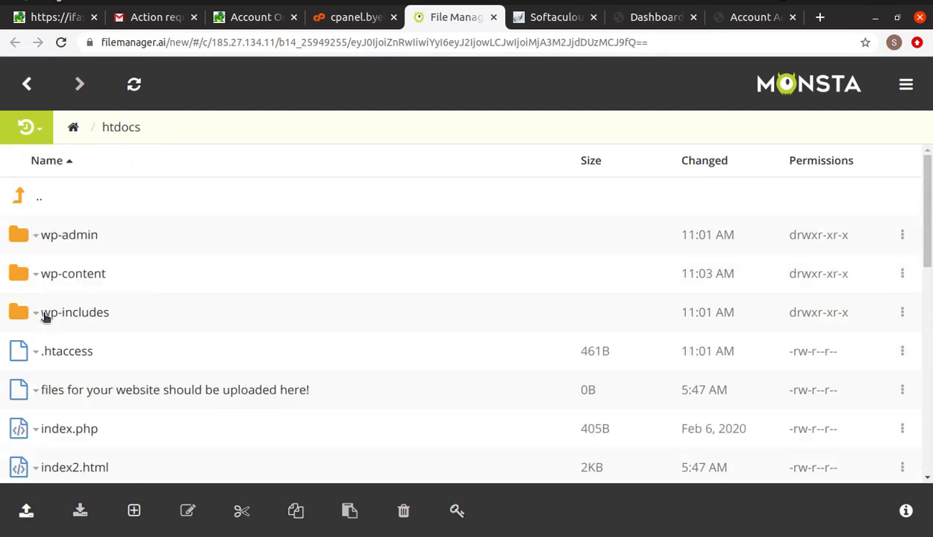
Step: Examine the WordPress files in htdocs and open the wp-content folder
{"action": "scroll", "coordinate": [77, 341], "scroll_direction": "down", "scroll_amount": 1}
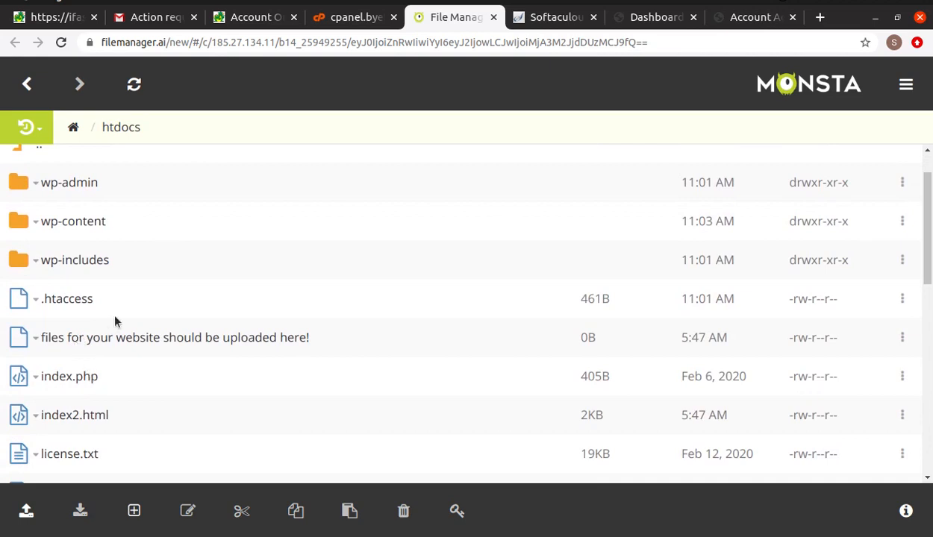
{"action": "scroll", "coordinate": [105, 321], "scroll_direction": "up", "scroll_amount": 1}
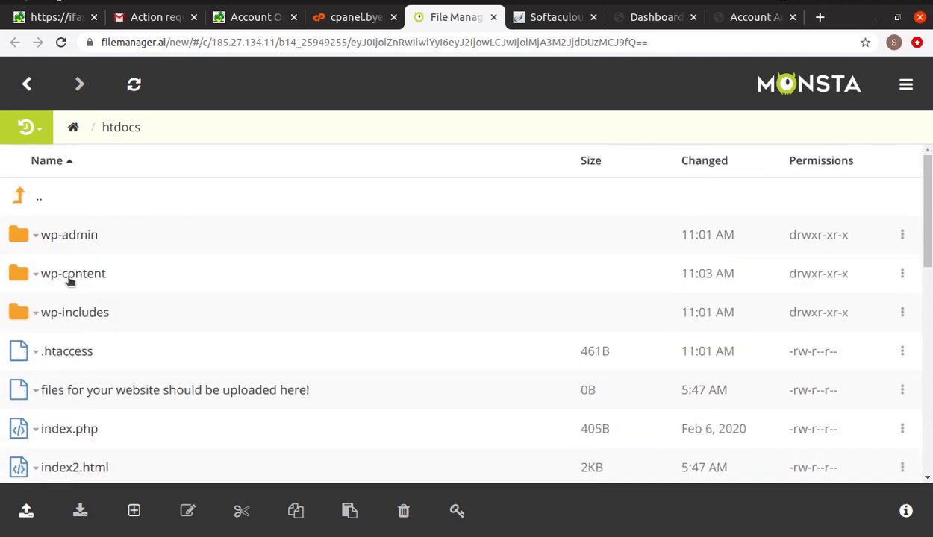
{"action": "left_click", "coordinate": [84, 276]}
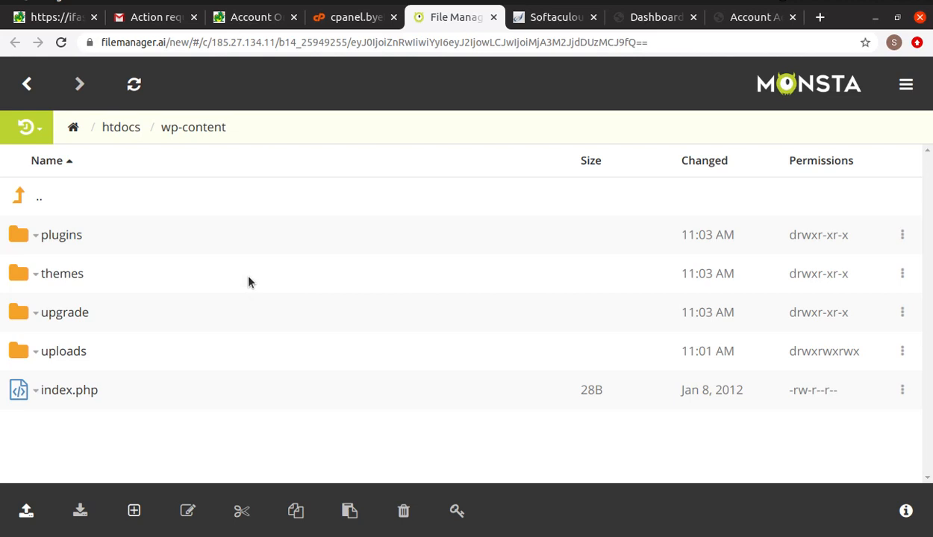
Step: Connect to the wp100 database through the control panel's phpMyAdmin and browse the prefix100users table
{"action": "left_click", "coordinate": [354, 20]}
{"action": "scroll", "coordinate": [312, 198], "scroll_direction": "down", "scroll_amount": 2}
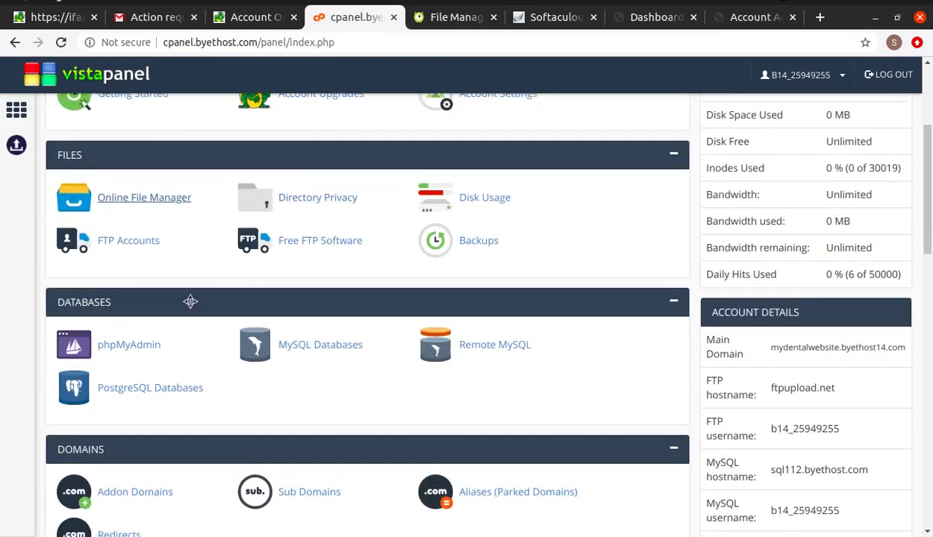
{"action": "left_click", "coordinate": [139, 346]}
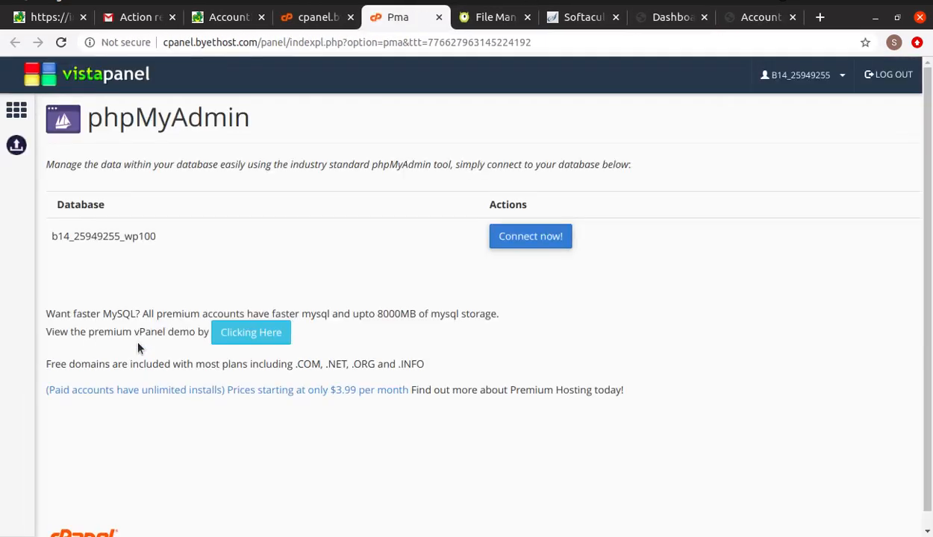
{"action": "double_click", "coordinate": [101, 237]}
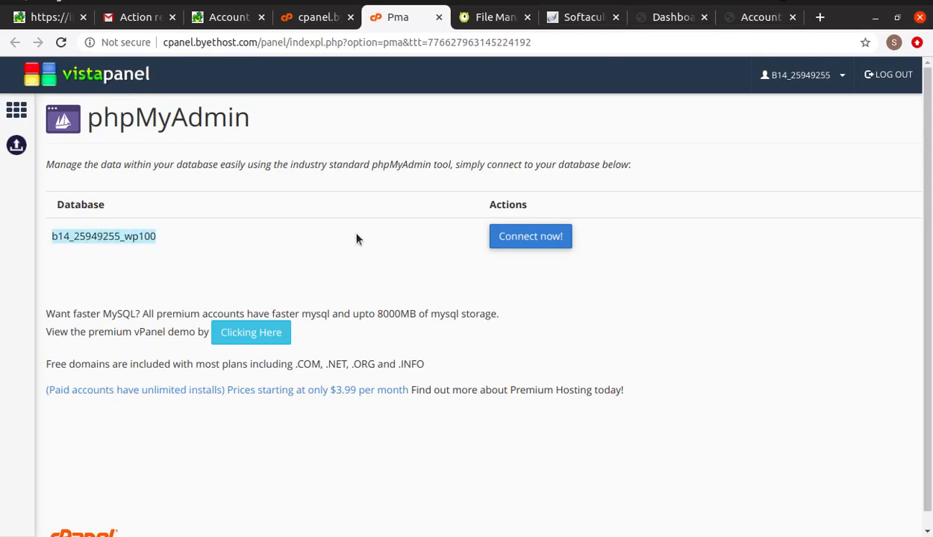
{"action": "left_click", "coordinate": [530, 238]}
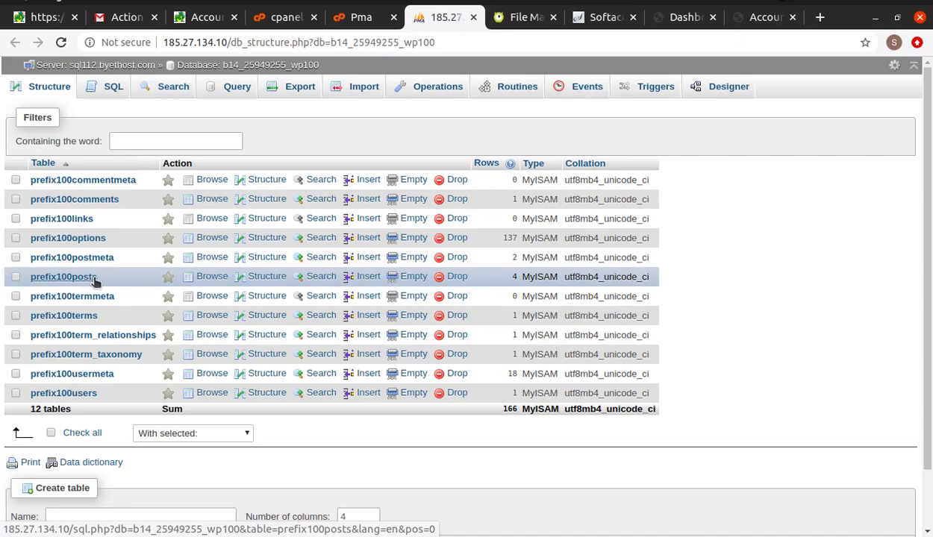
{"action": "scroll", "coordinate": [95, 281], "scroll_direction": "down", "scroll_amount": 2}
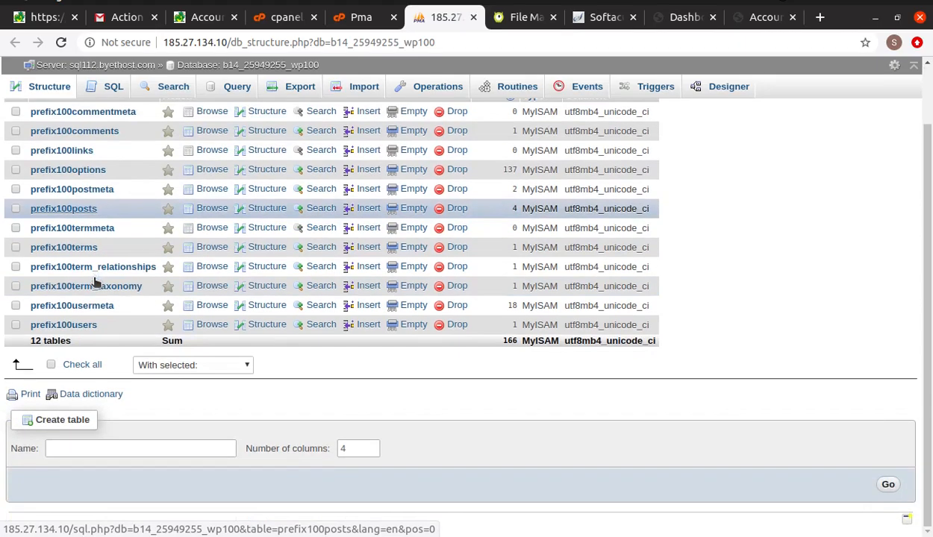
{"action": "left_click", "coordinate": [91, 329]}
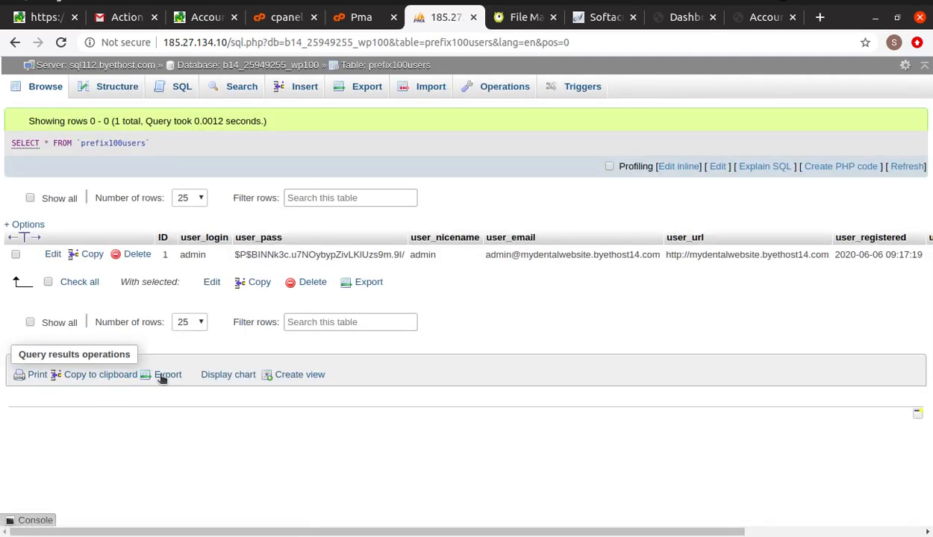
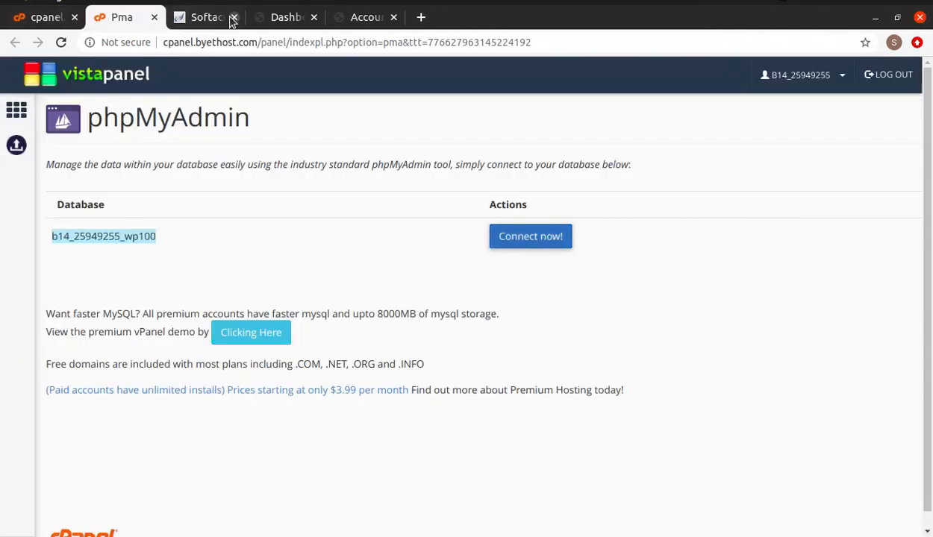
Step: Close the Softaculous and Account Active pages, and visit the Dr. Clinic site from its WordPress dashboard
{"action": "left_click", "coordinate": [233, 17]}
{"action": "left_click", "coordinate": [224, 17]}
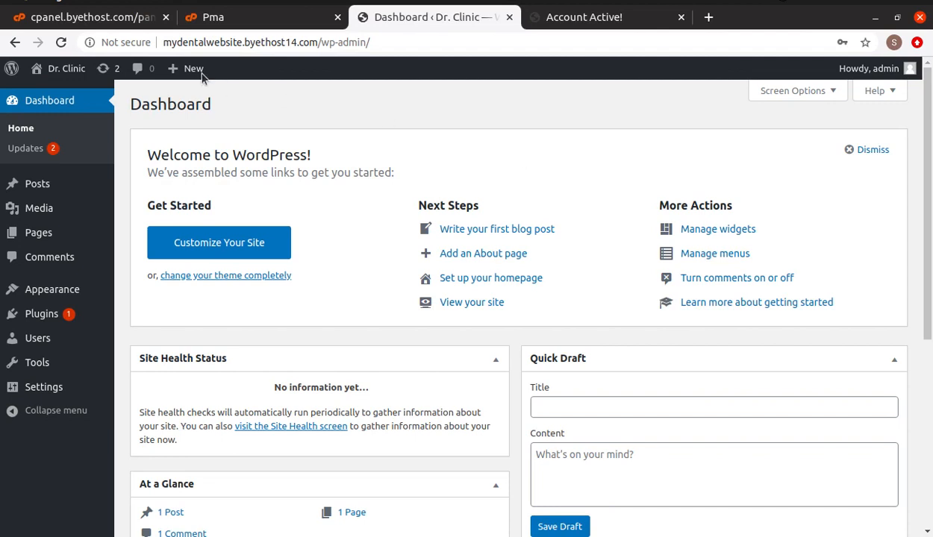
{"action": "mouse_move", "coordinate": [61, 70]}
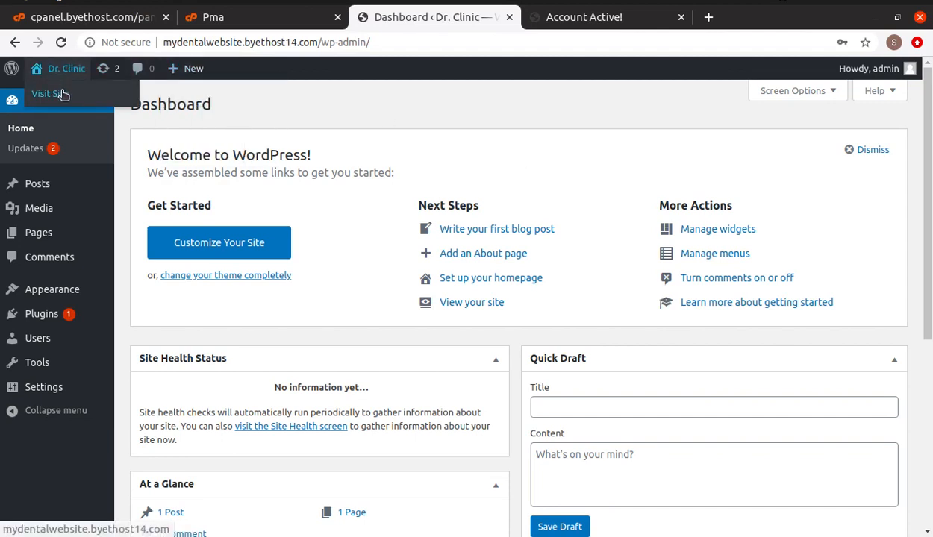
{"action": "left_click", "coordinate": [64, 94]}
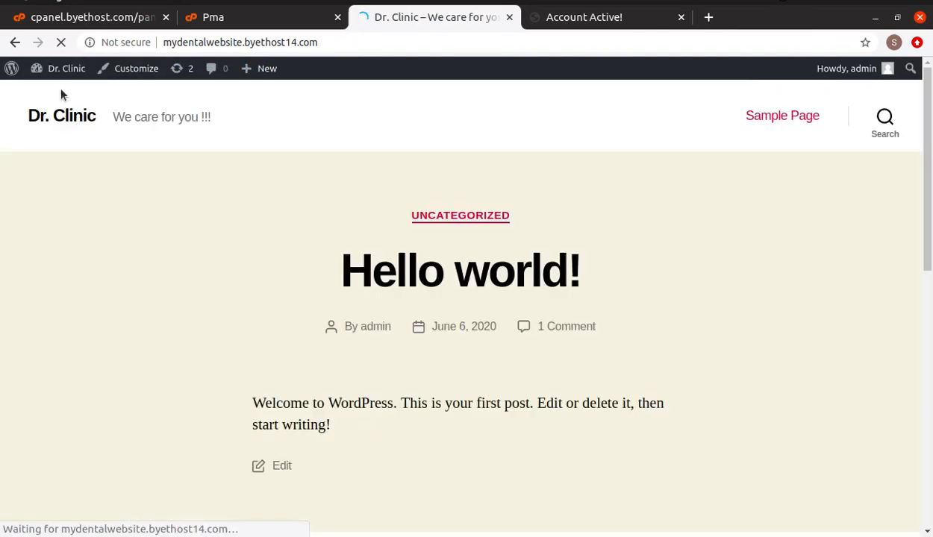
{"action": "left_click", "coordinate": [680, 16]}
Step: Open the Dr. Clinic dashboard in a new browser tab beside the live site and switch to it
{"action": "mouse_move", "coordinate": [69, 73]}
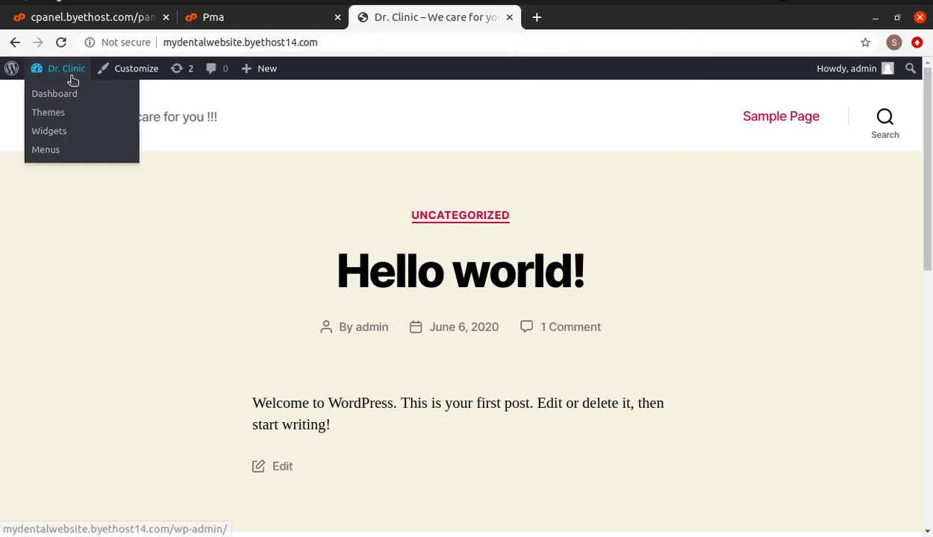
{"action": "right_click", "coordinate": [60, 94]}
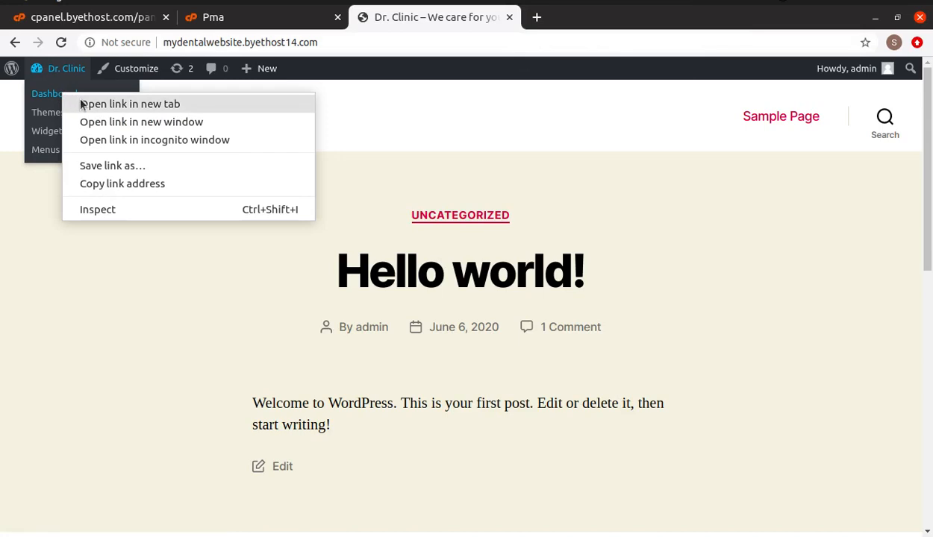
{"action": "left_click", "coordinate": [84, 103]}
{"action": "left_click", "coordinate": [572, 21]}
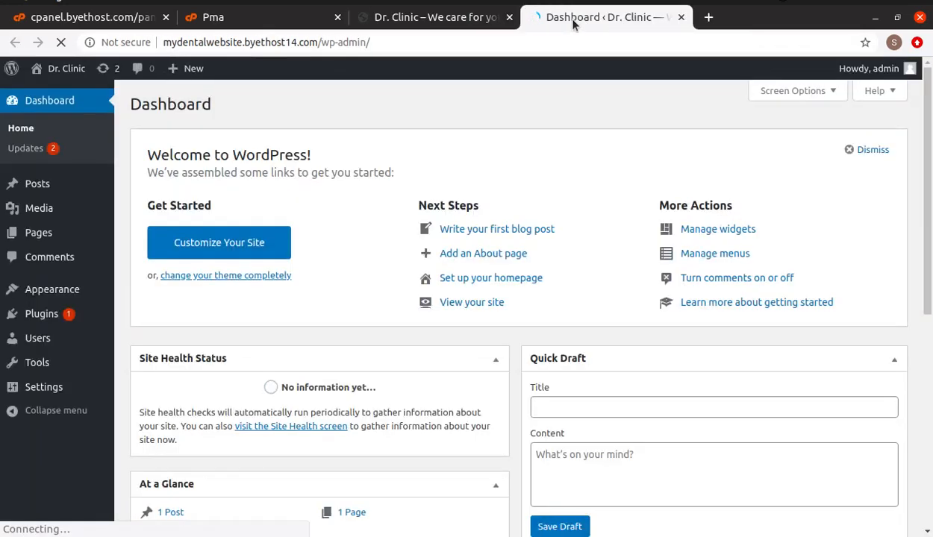